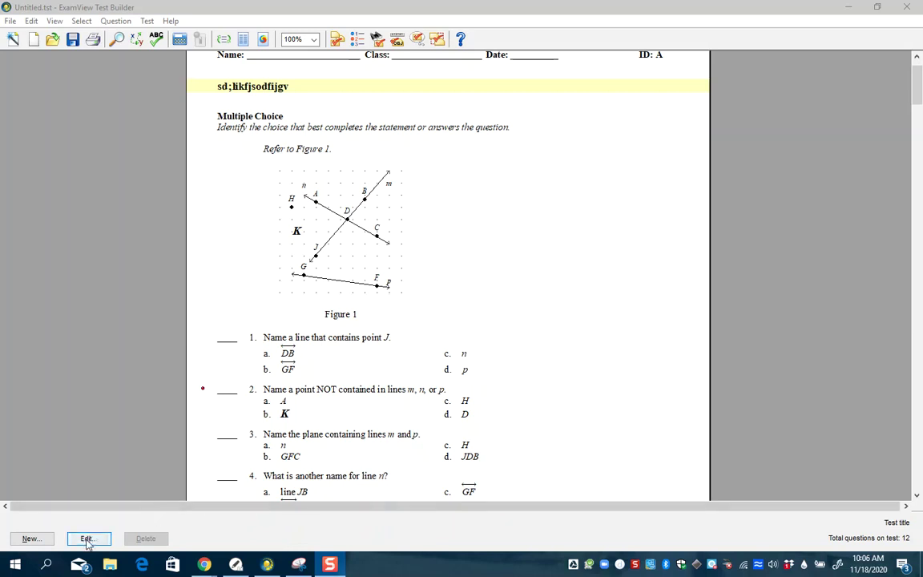
Open the Snipping Tool and move its window clear of Figure 1 and question 1
left_click(45, 566)
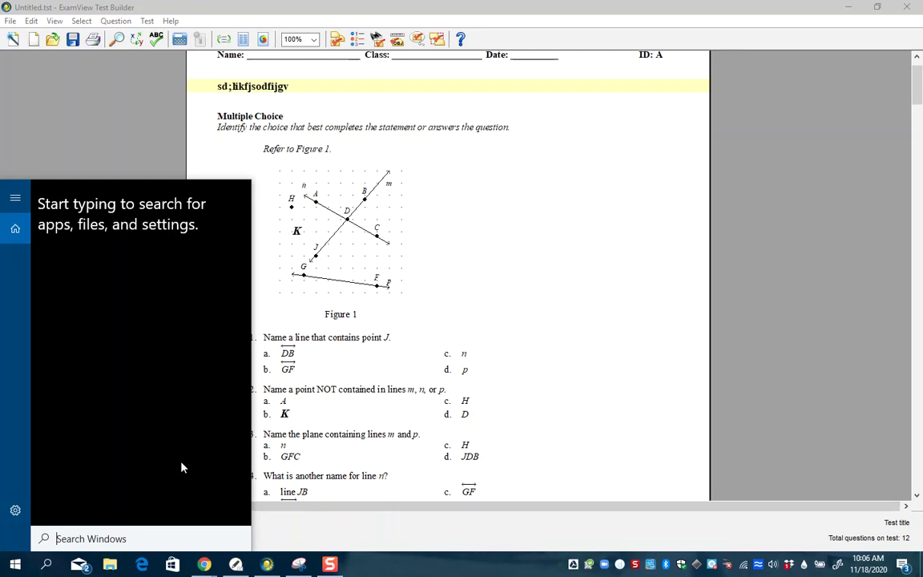
type("sni")
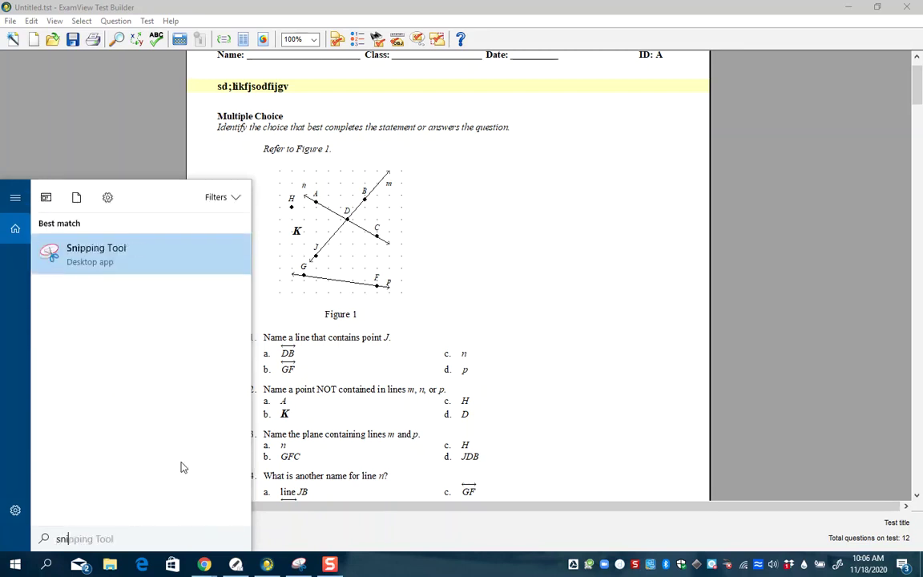
type("p")
left_click(117, 272)
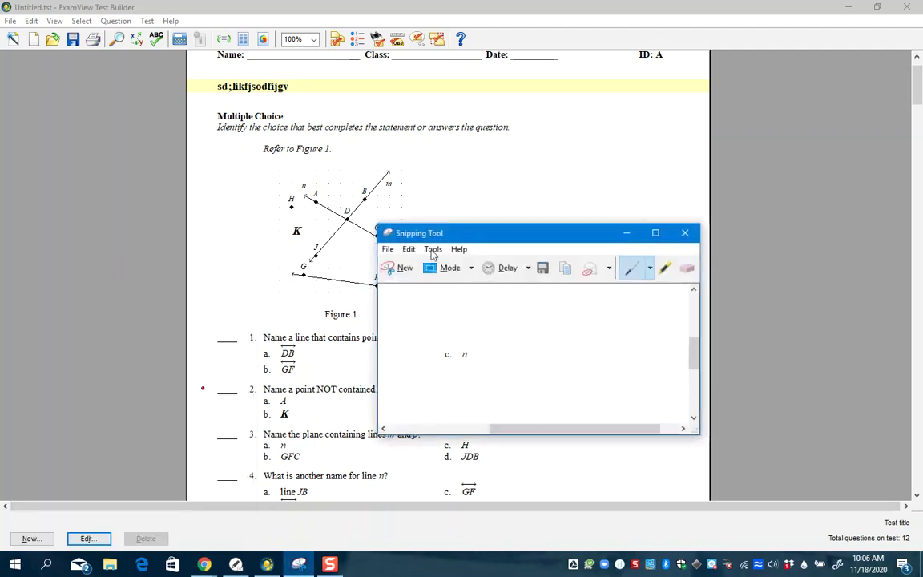
left_click_drag(457, 233, 621, 185)
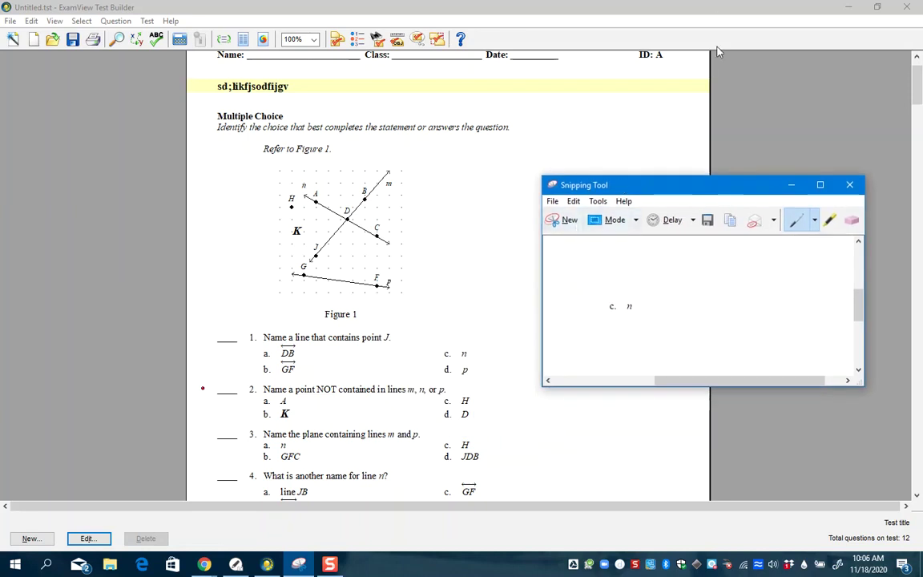
Snip Figure 1 with its "Refer to Figure 1" line and caption, and save it to the Desktop as JPEG file 1
left_click(569, 221)
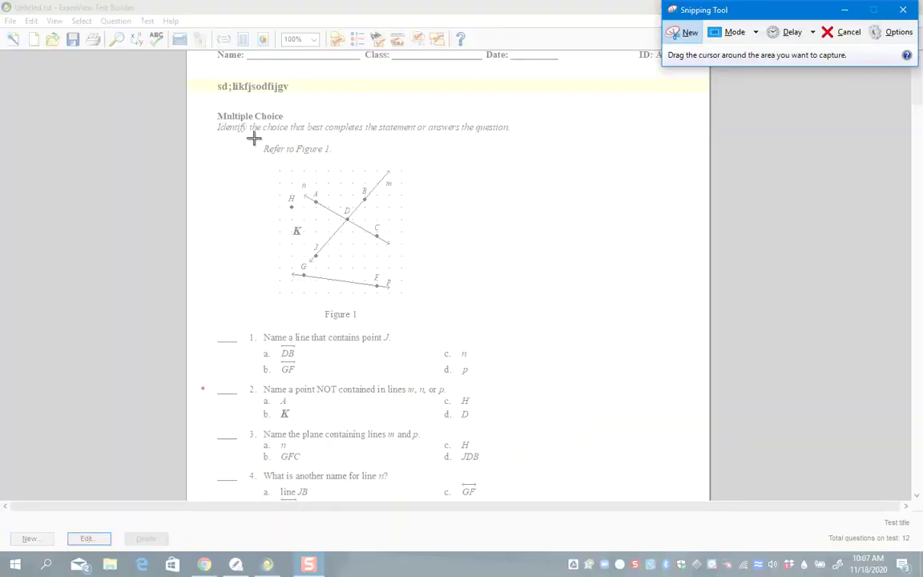
left_click_drag(235, 141, 440, 322)
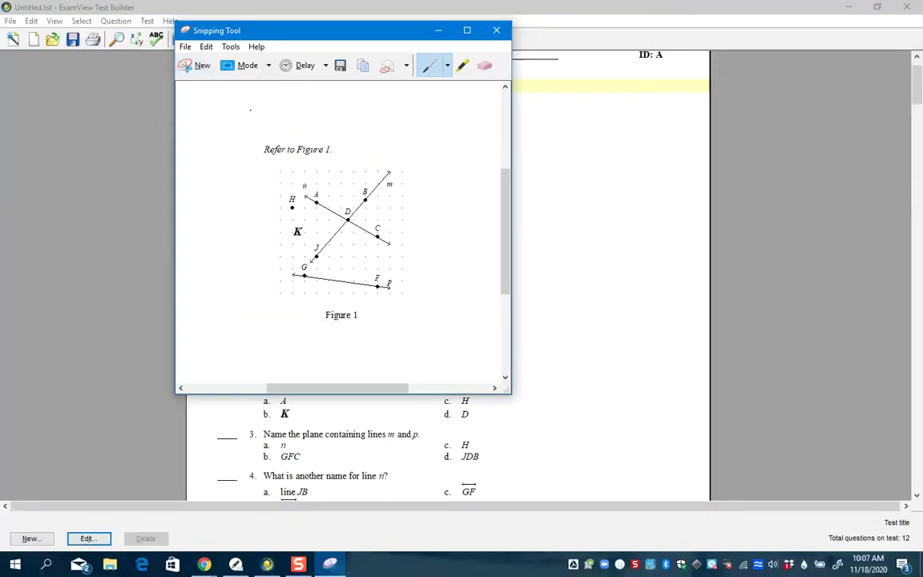
left_click(185, 48)
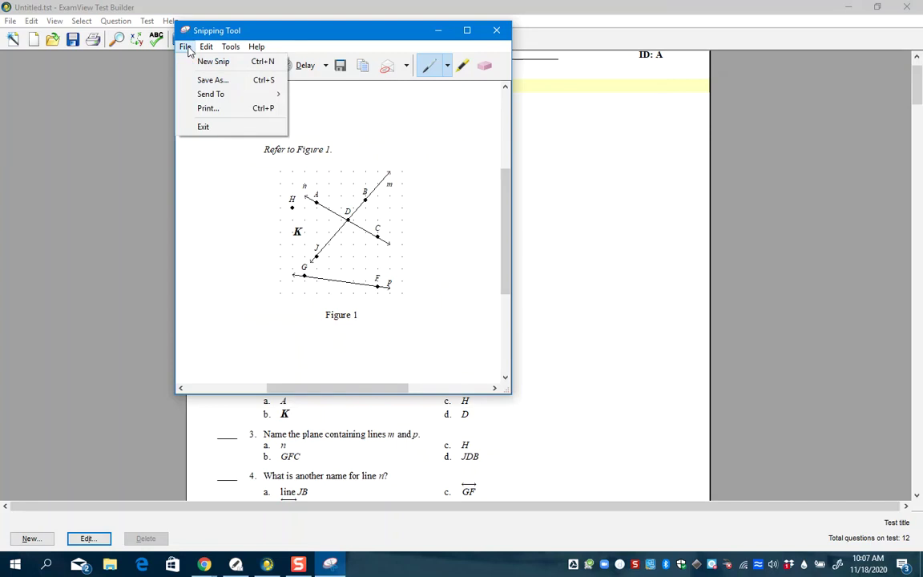
left_click(206, 83)
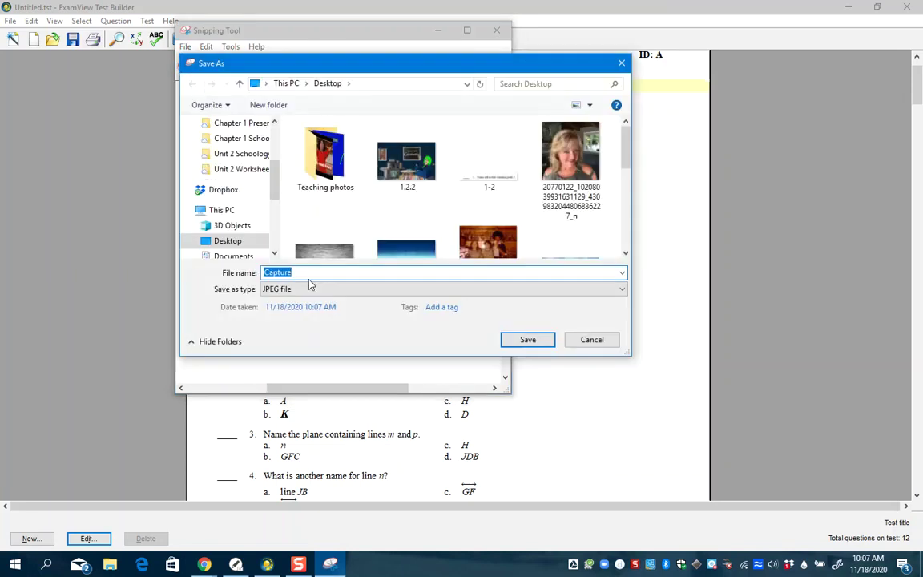
type("1")
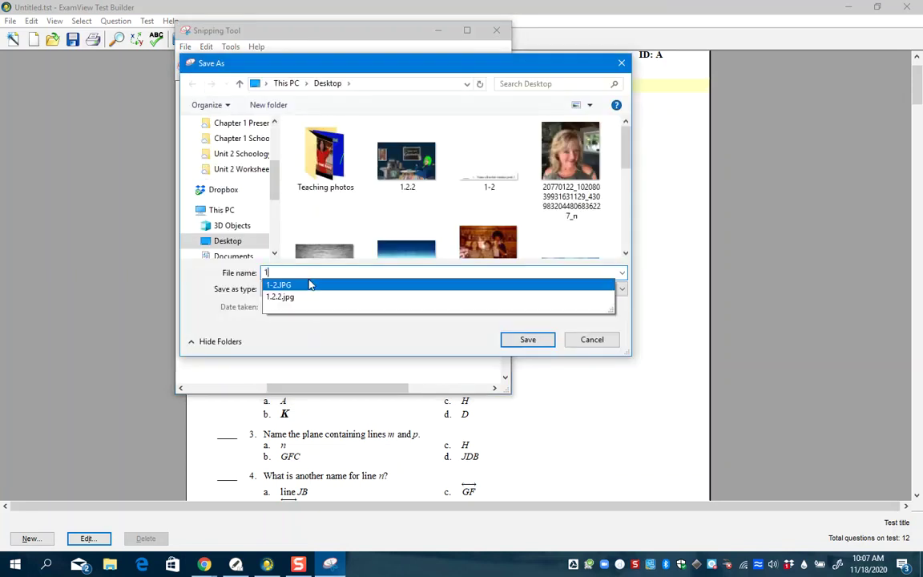
left_click(310, 284)
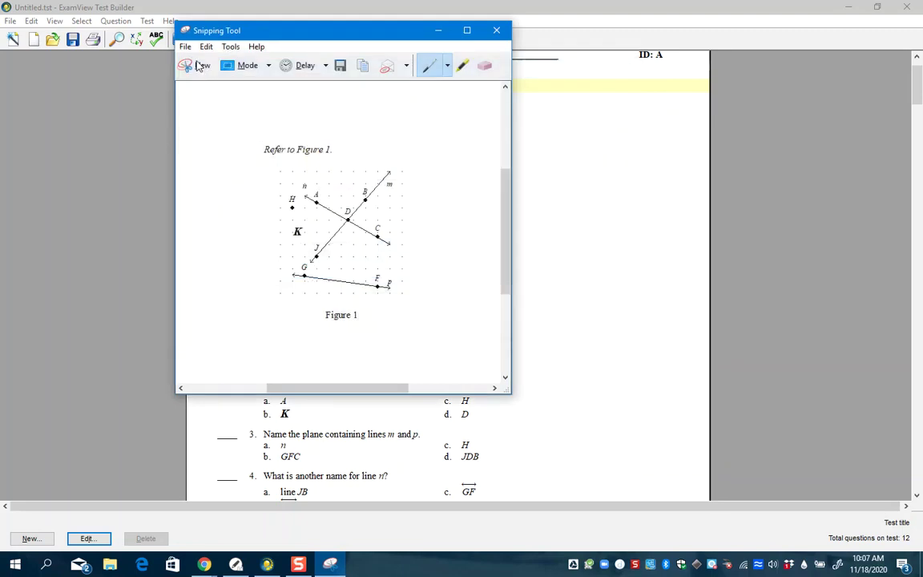
Snip question 1's text, "Name a line that contains point J.", and save it to the Desktop as JPEG file 1q
key("alt+F4")
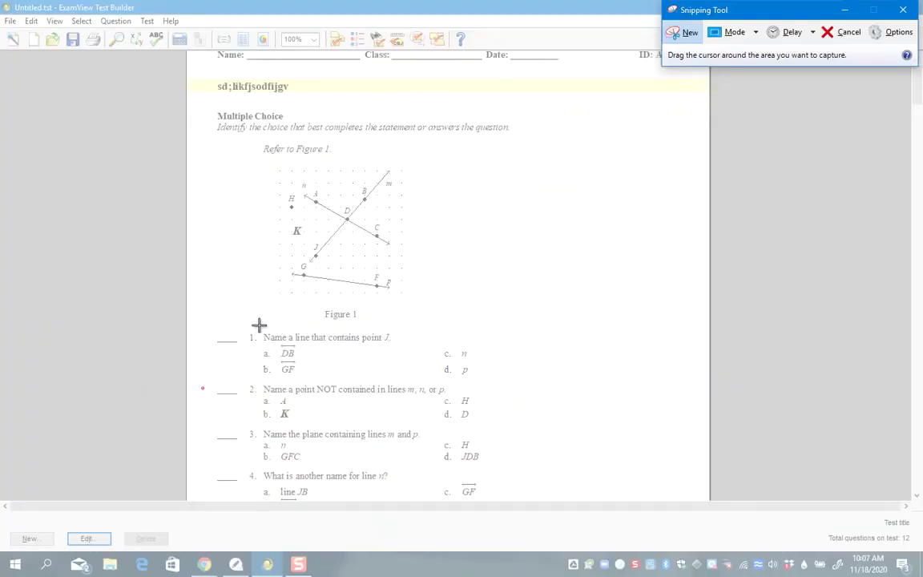
left_click_drag(259, 324, 397, 345)
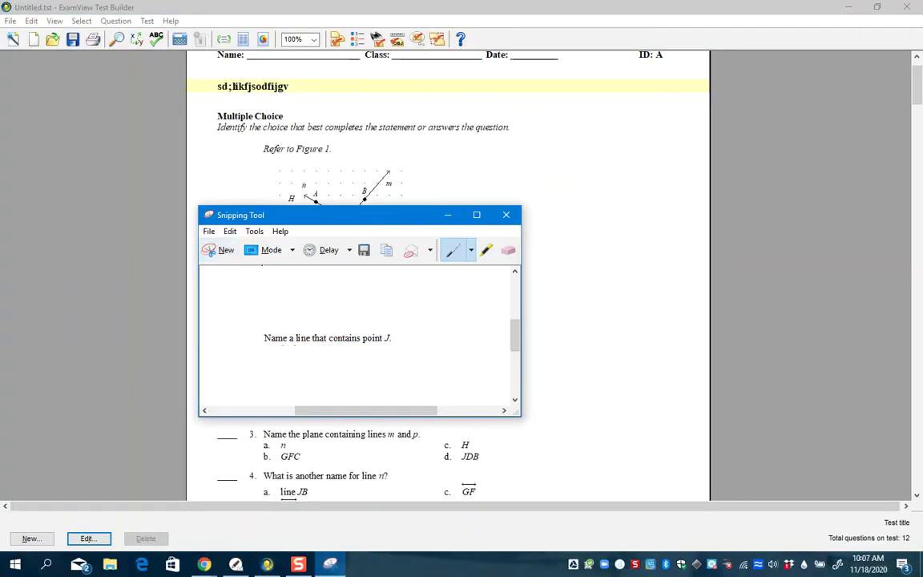
left_click(210, 232)
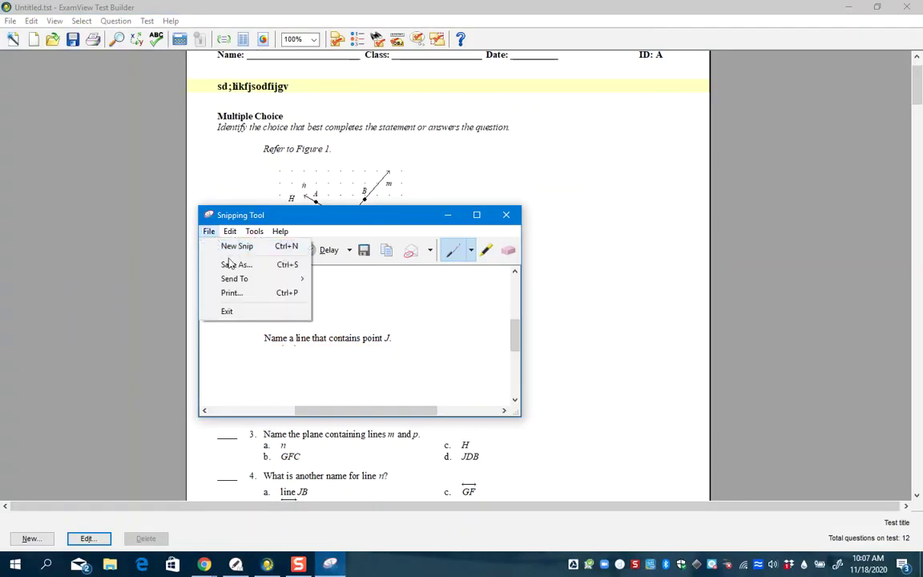
left_click(233, 265)
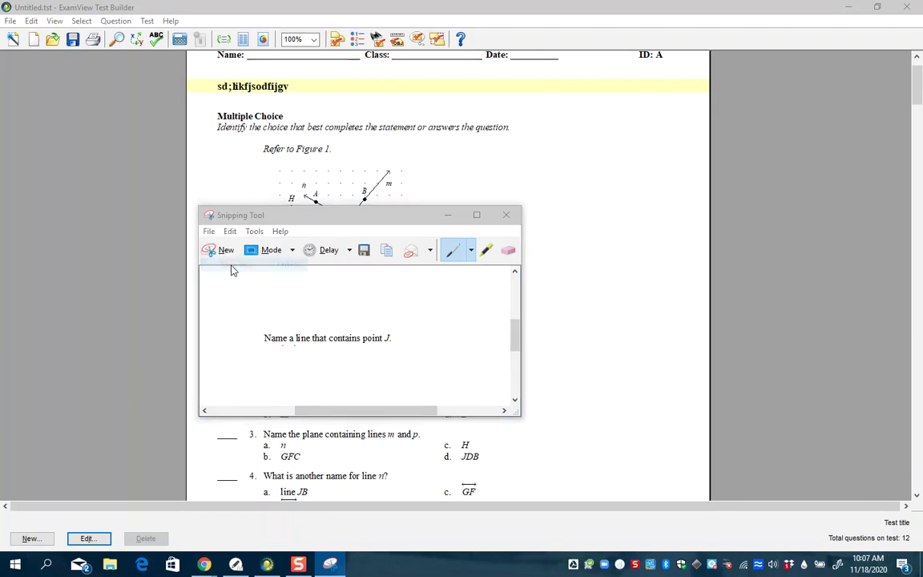
type("1q")
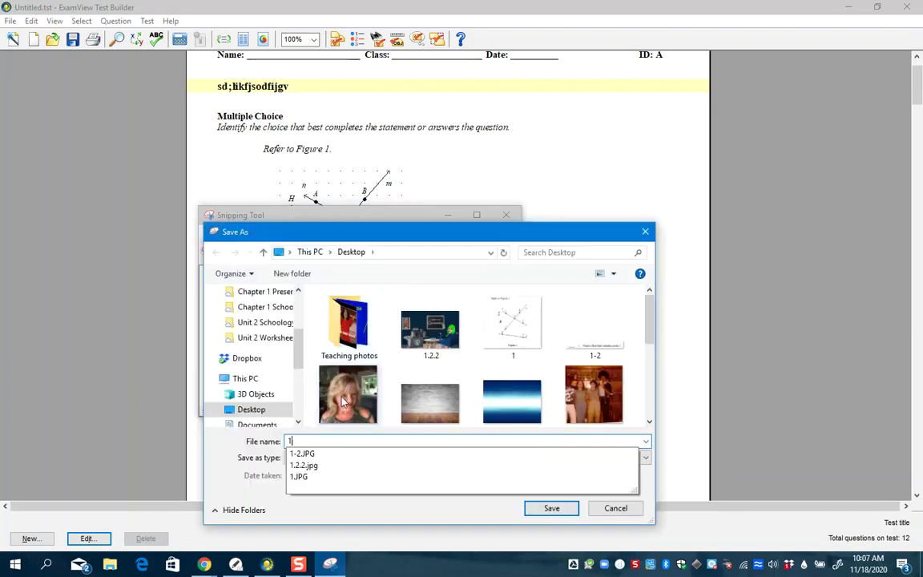
left_click(552, 508)
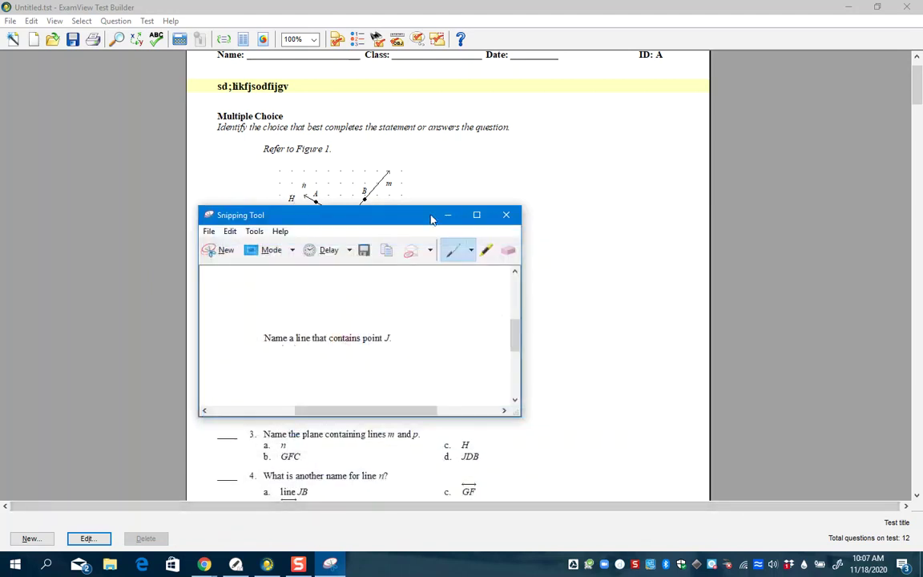
left_click(221, 250)
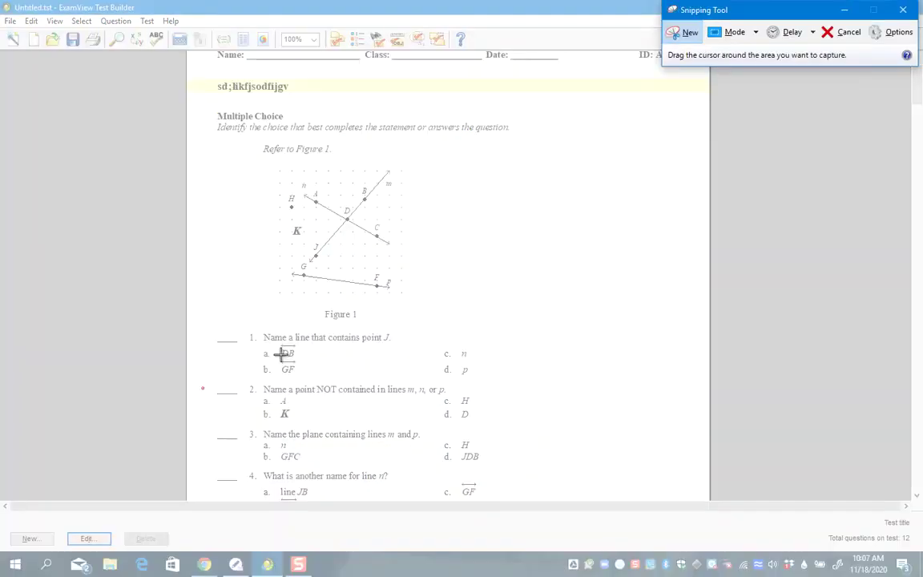
left_click_drag(278, 345, 298, 361)
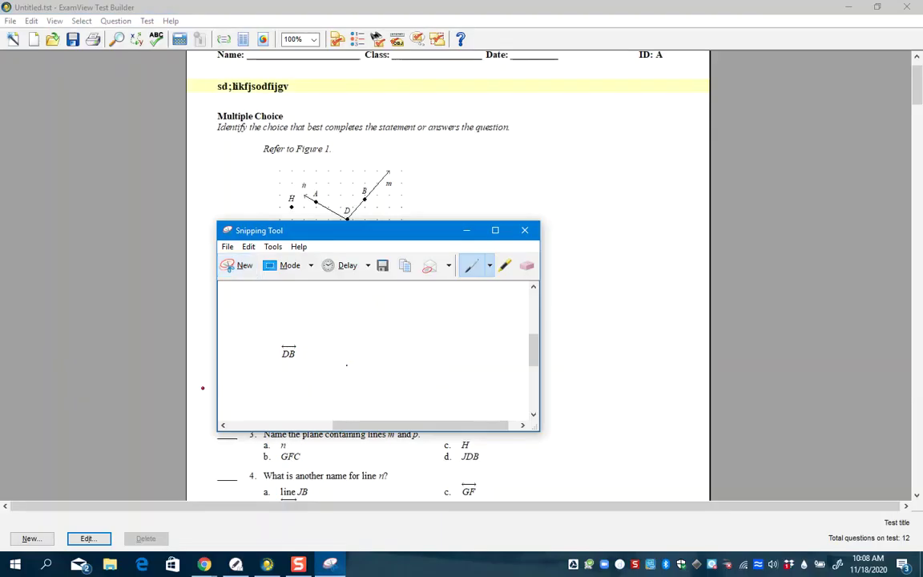
left_click(238, 267)
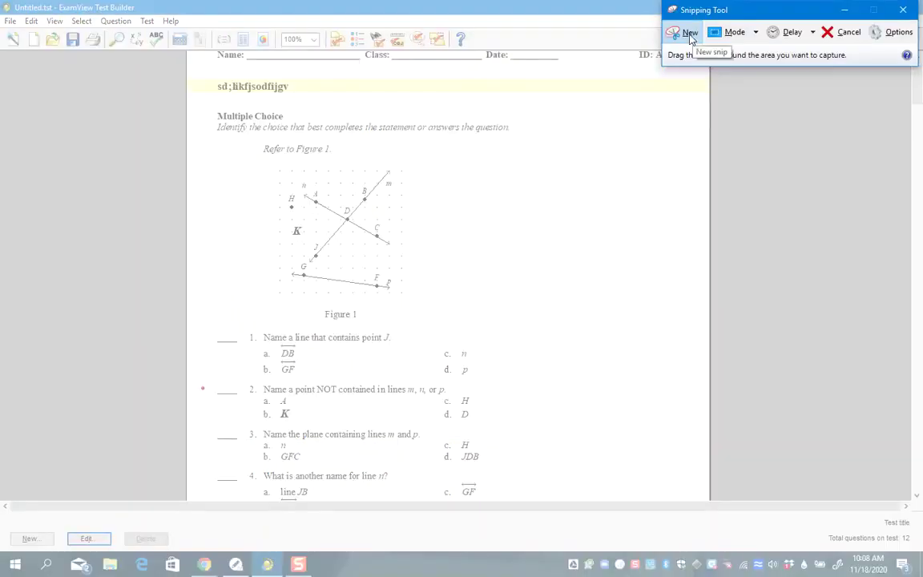
key("Escape")
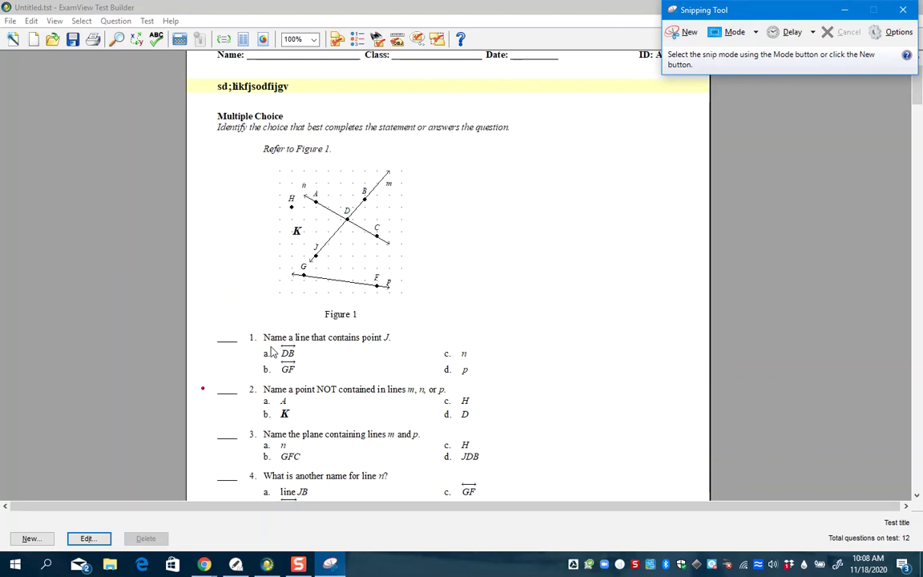
Snip question 1's answer choice a, line DB with its arrow, and save it to the Desktop as JPEG file 1a
left_click(672, 40)
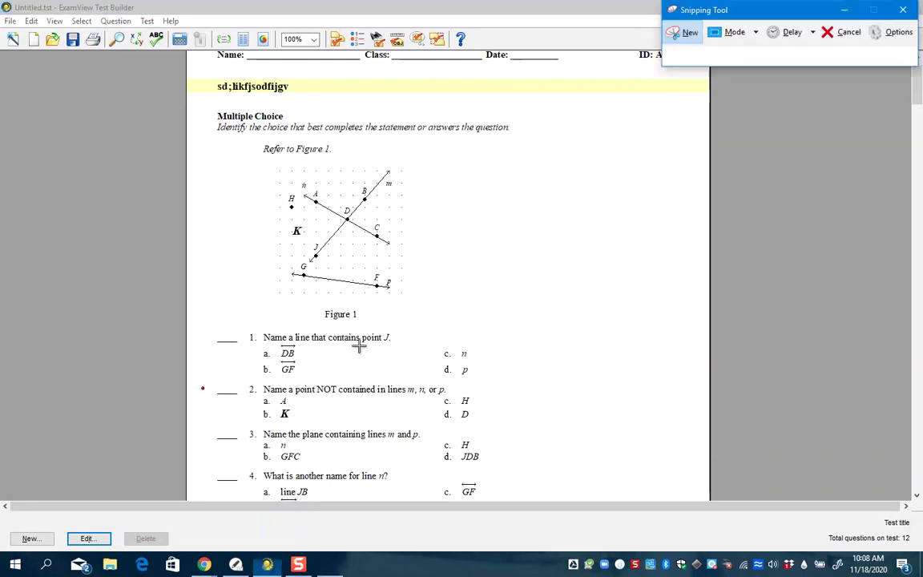
left_click_drag(276, 341, 301, 362)
left_click(228, 248)
left_click(239, 282)
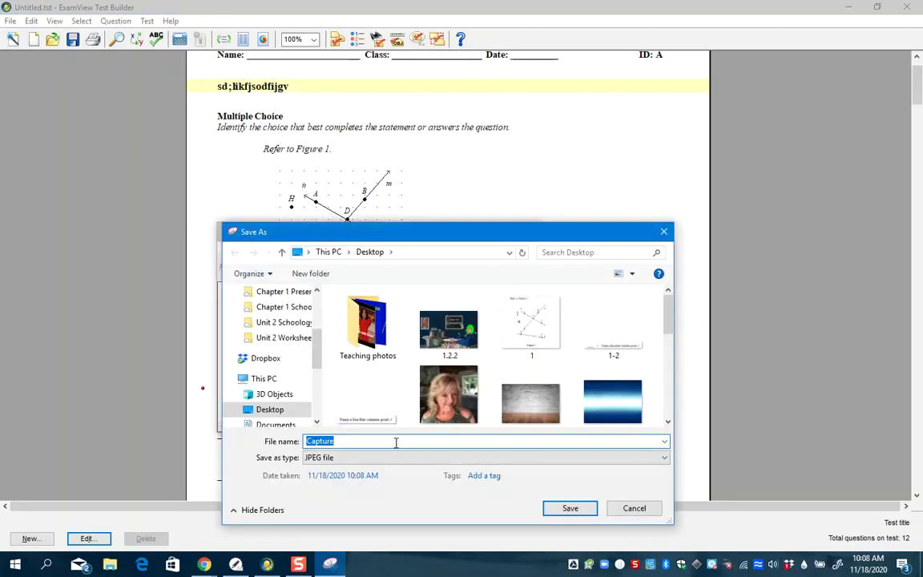
type("1a")
key("Return")
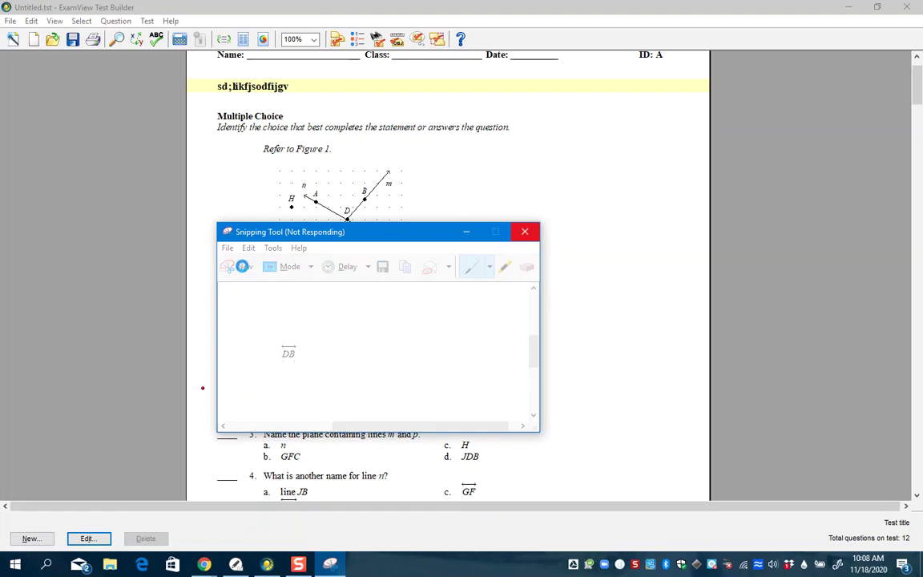
Snip question 1's answer choice b, line GF with its arrow, and save it to the Desktop as JPEG file 1b
left_click(245, 268)
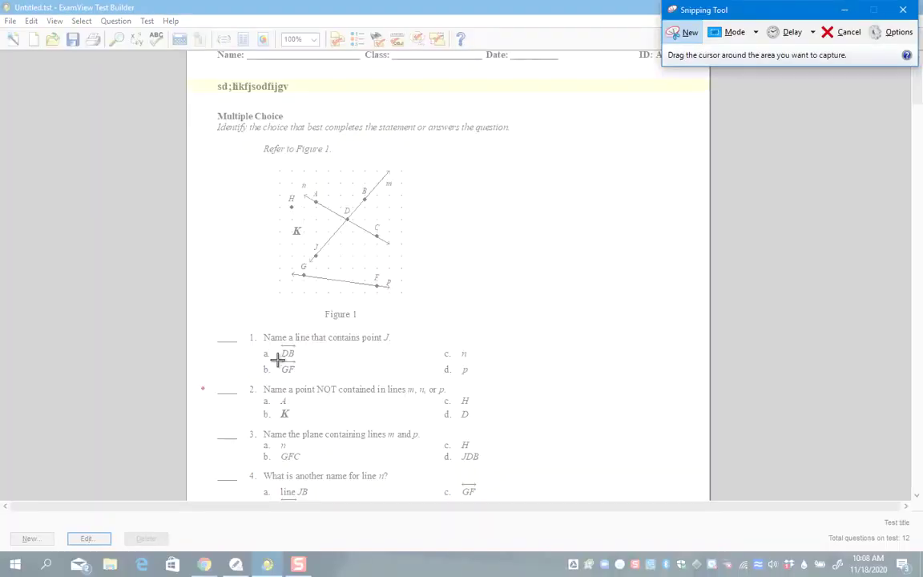
left_click_drag(278, 359, 300, 375)
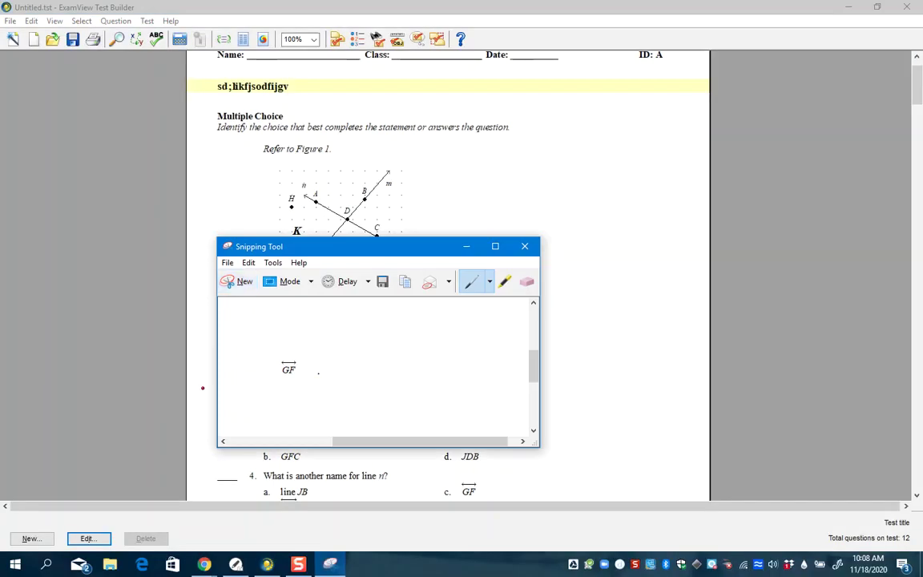
left_click(228, 263)
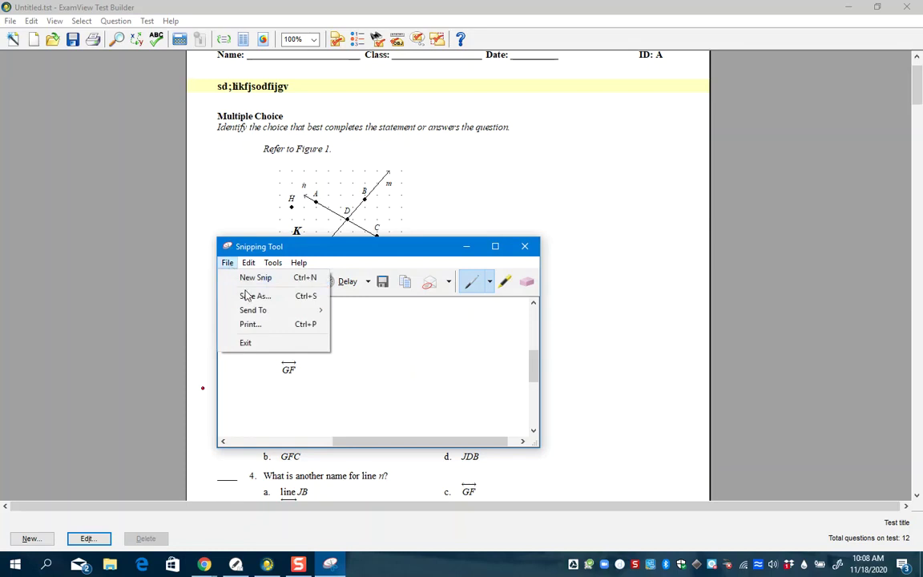
left_click(246, 295)
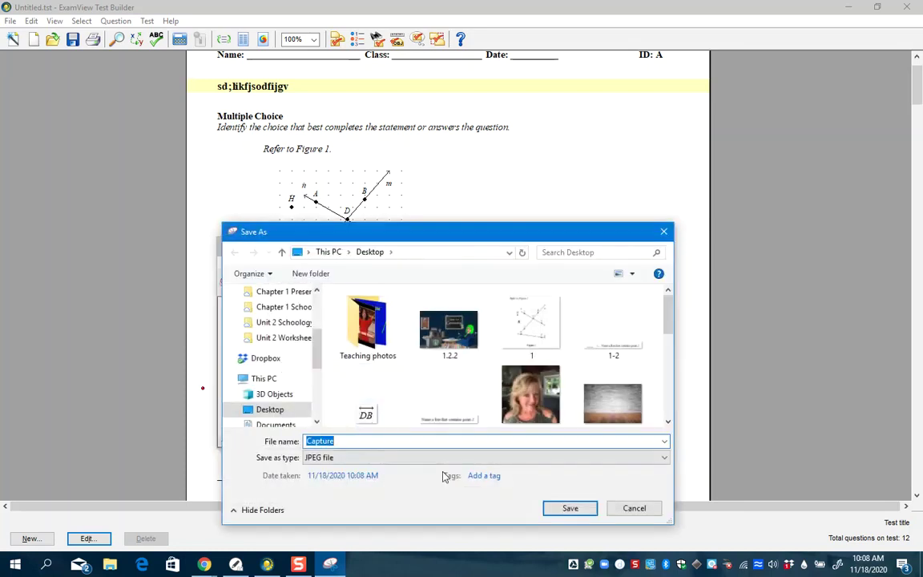
type("1")
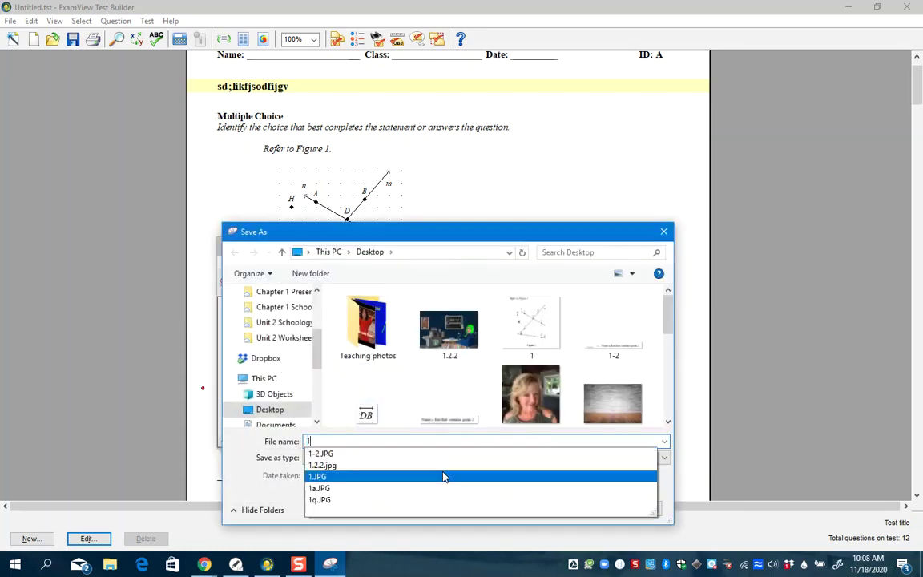
type("b")
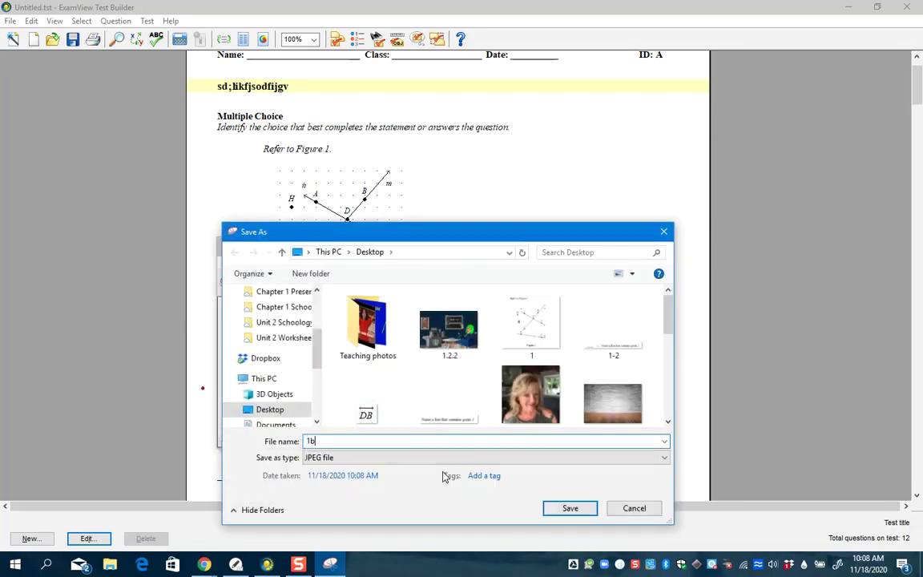
left_click(570, 508)
Snip question 1's answer choice c, the letter n, and save it to the Desktop as a separate JPEG file
left_click(244, 283)
left_click_drag(461, 347, 473, 363)
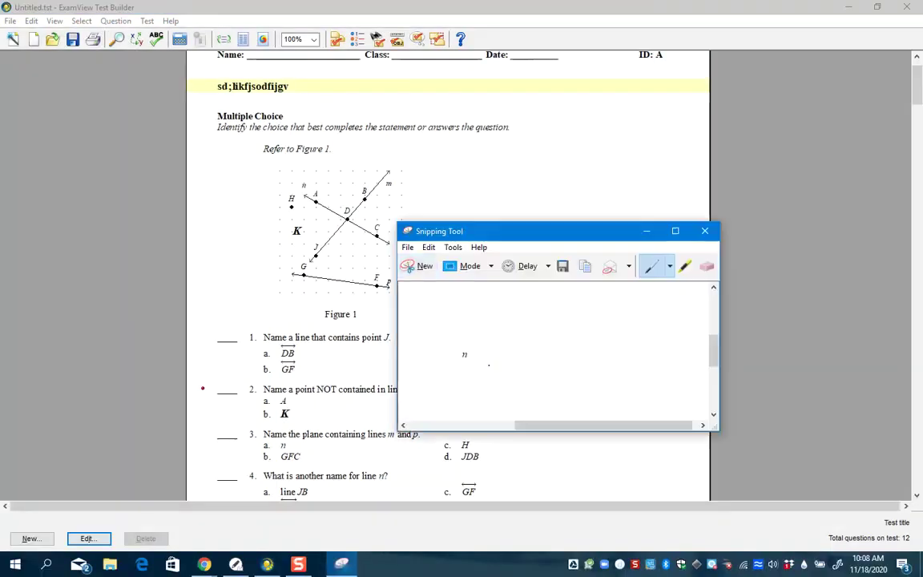
left_click(407, 247)
left_click(426, 282)
type("1")
key("Return")
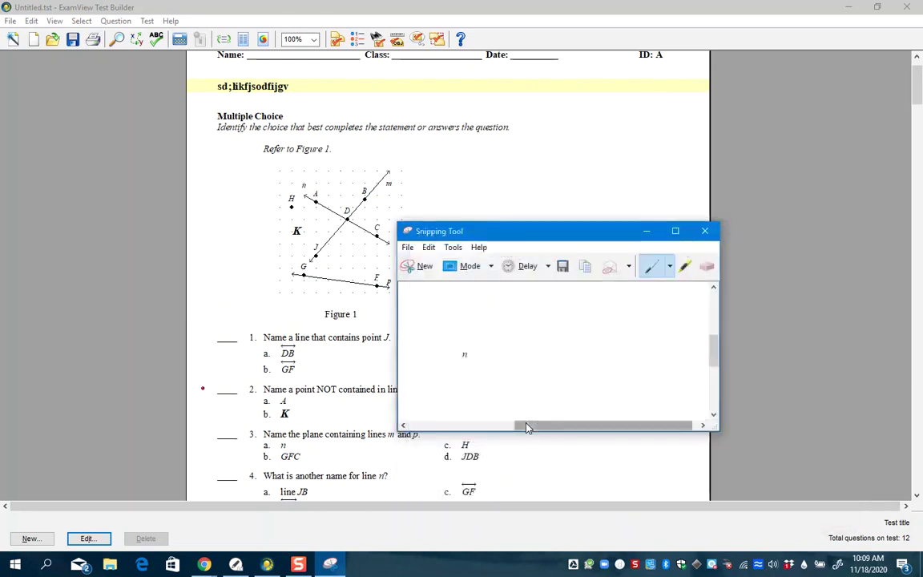
Snip question 1's answer choice d, the letter p, and save it to the Desktop as JPEG file 1d
left_click(423, 268)
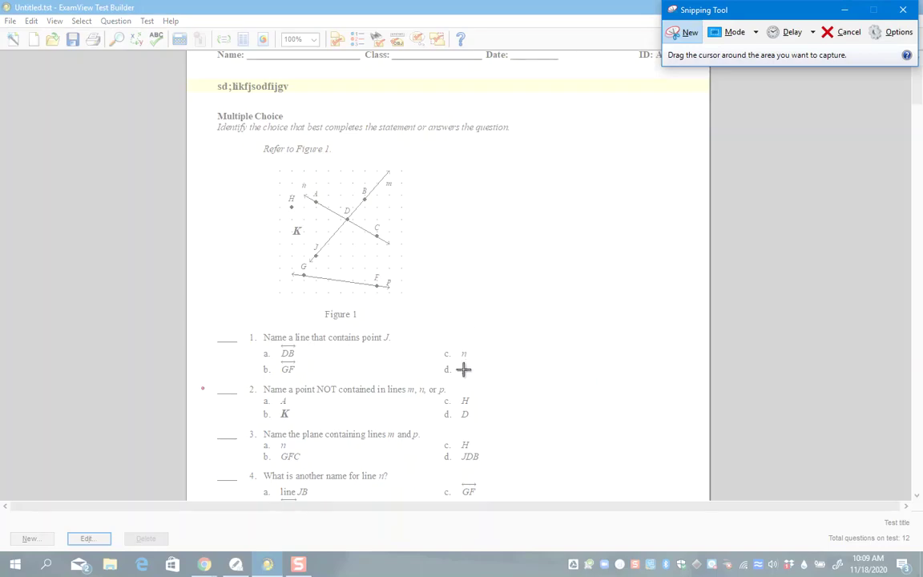
left_click_drag(458, 362, 470, 375)
left_click(408, 265)
left_click(428, 299)
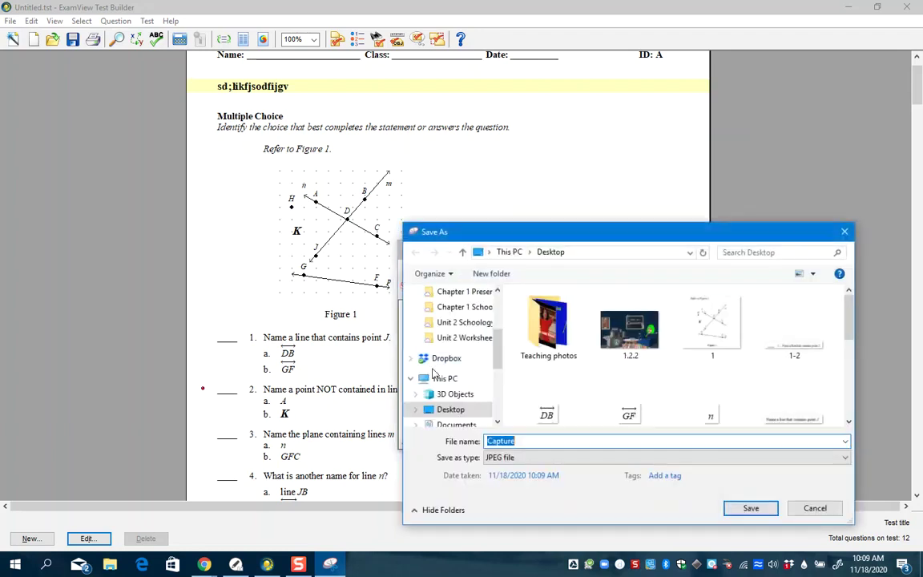
type("1d")
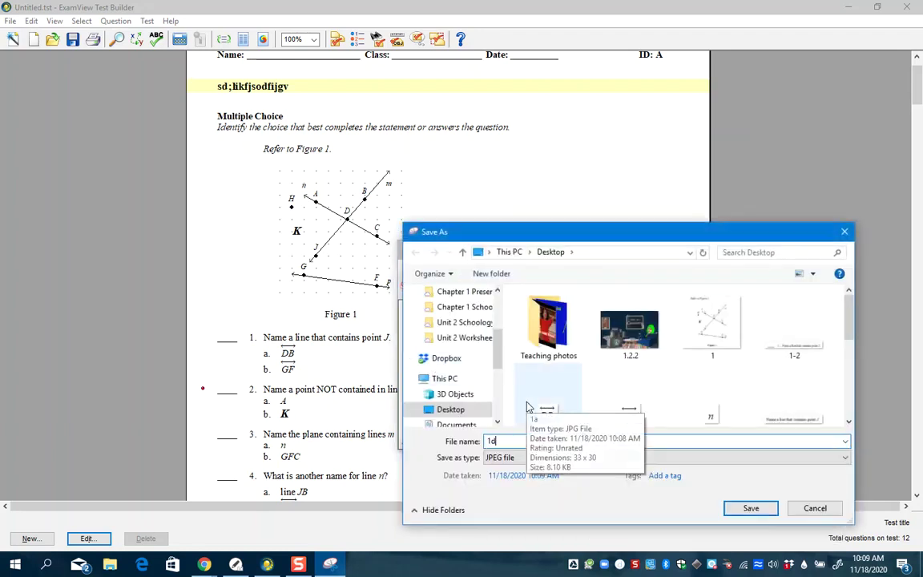
key("Return")
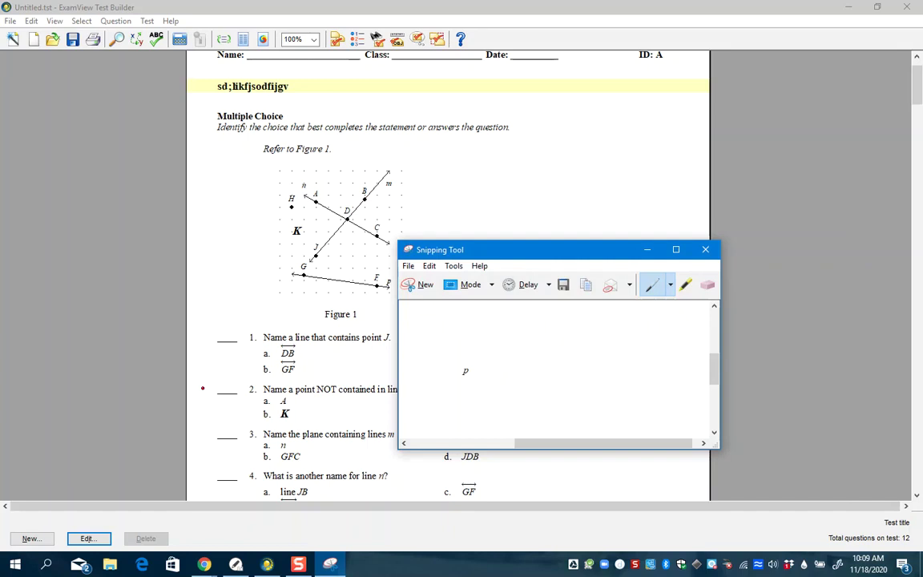
Switch from the Snipping Tool to Schoology in Chrome and open the Practice quiz from the course materials
key("alt+F4")
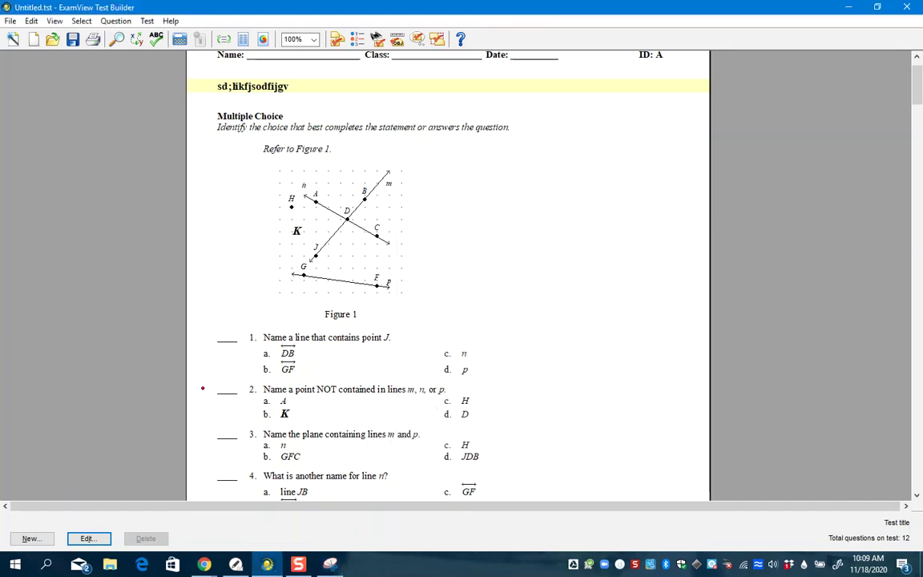
key("alt+Tab")
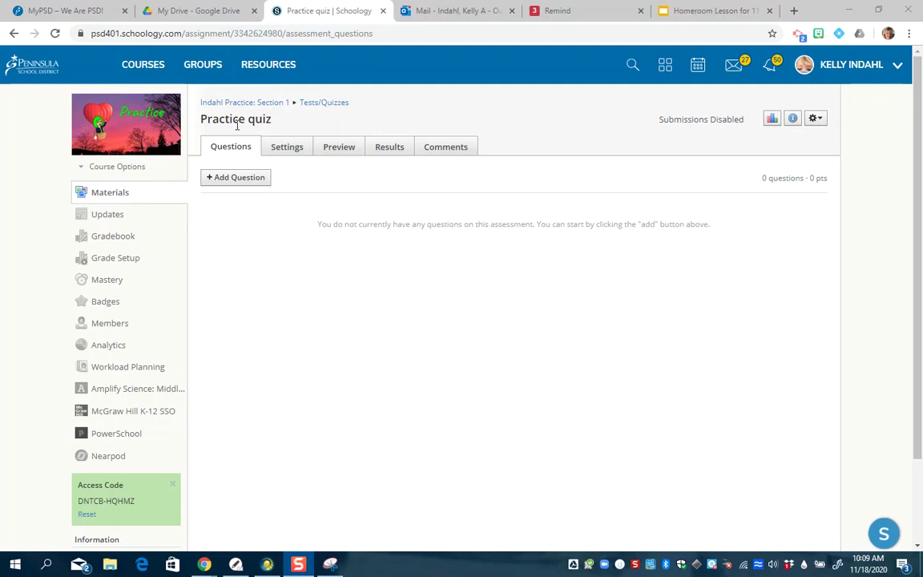
left_click(124, 201)
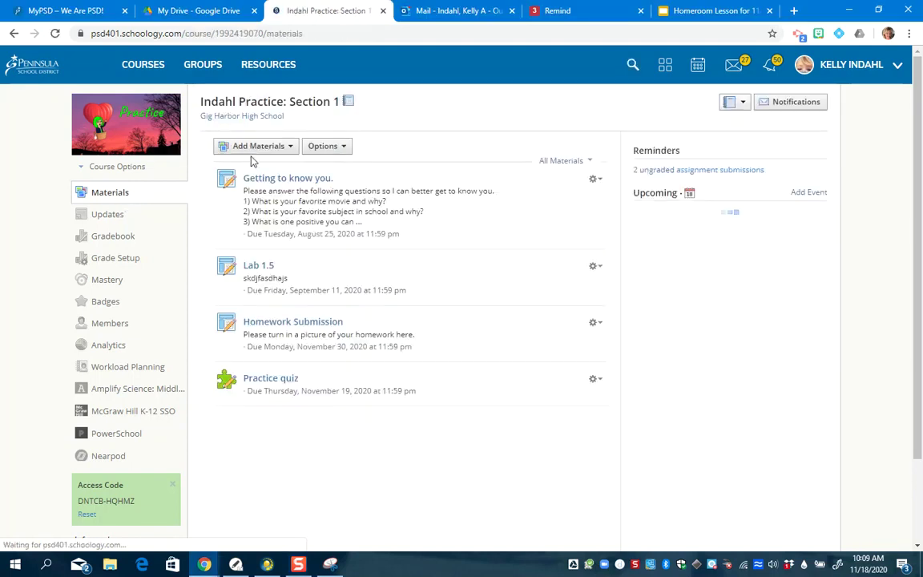
left_click(260, 147)
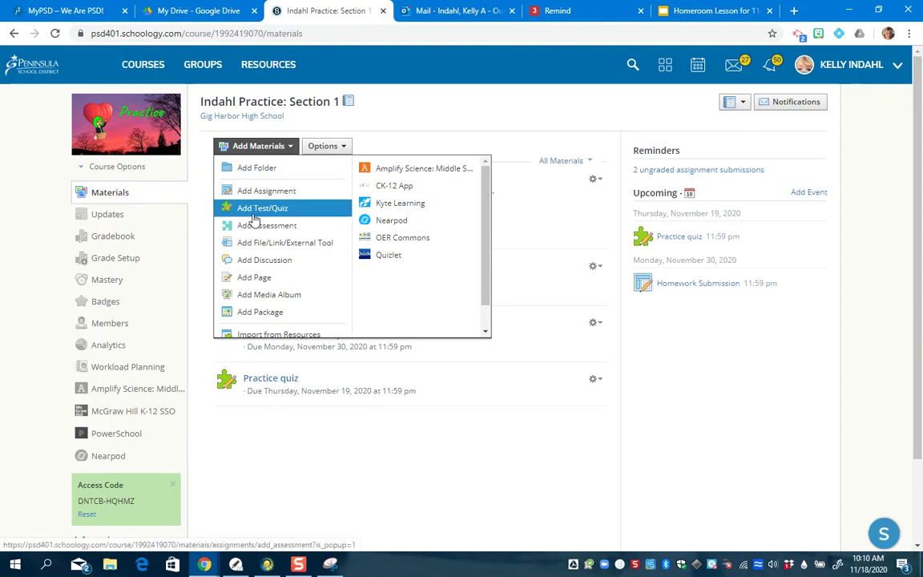
left_click(459, 119)
left_click(290, 379)
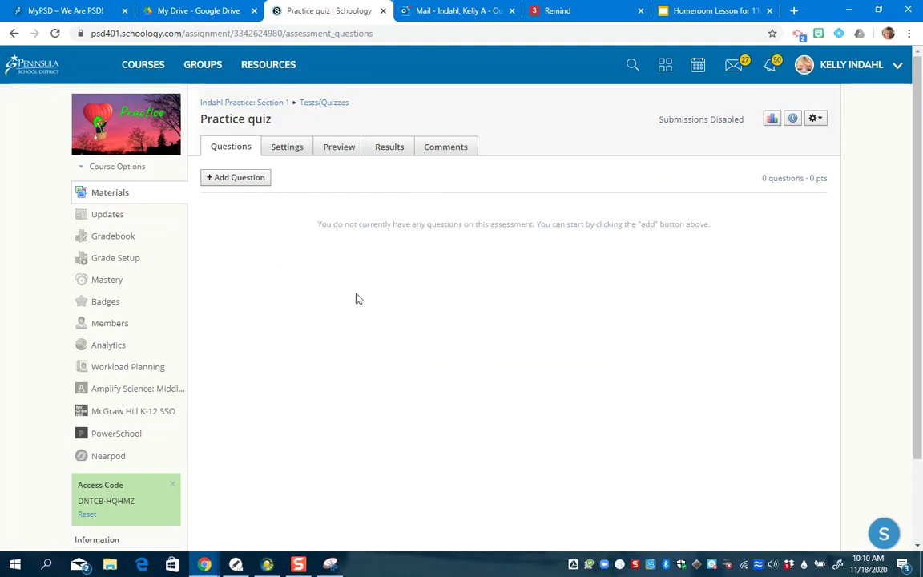
Add a multiple choice question to the quiz and insert the Desktop image 1q as its question text
left_click(217, 184)
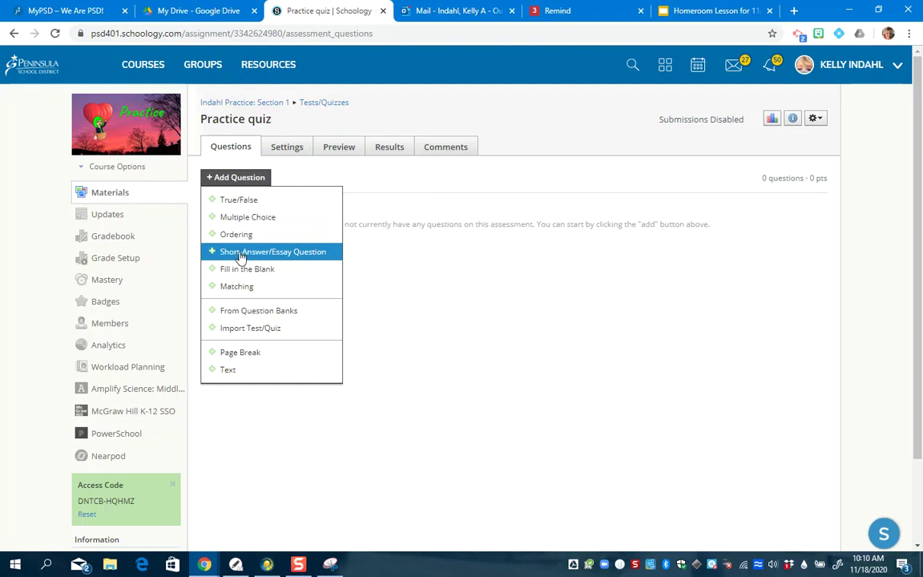
left_click(234, 224)
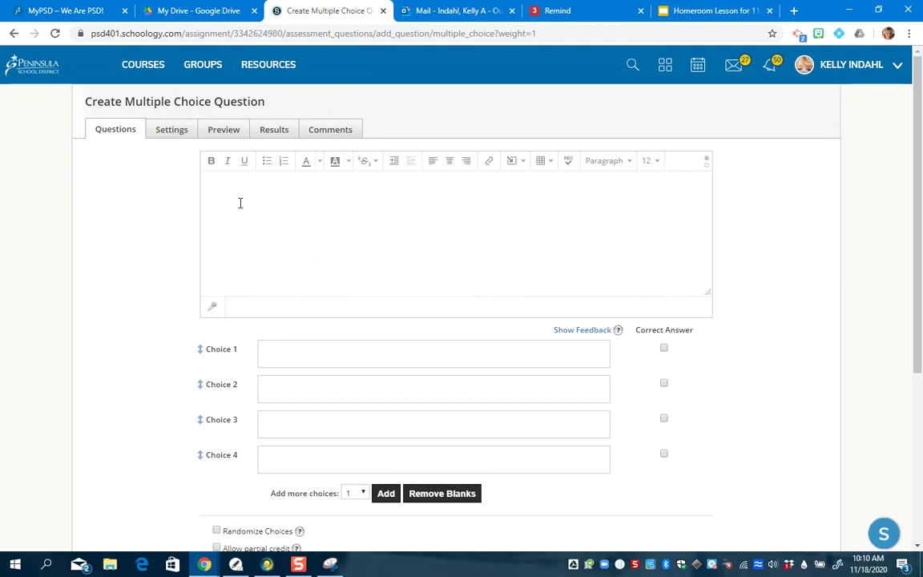
left_click(513, 163)
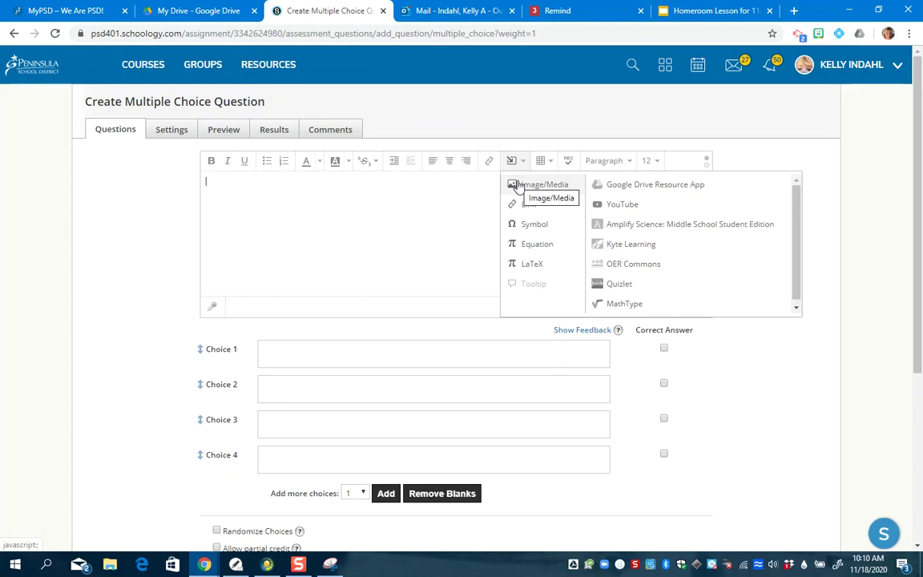
left_click(518, 186)
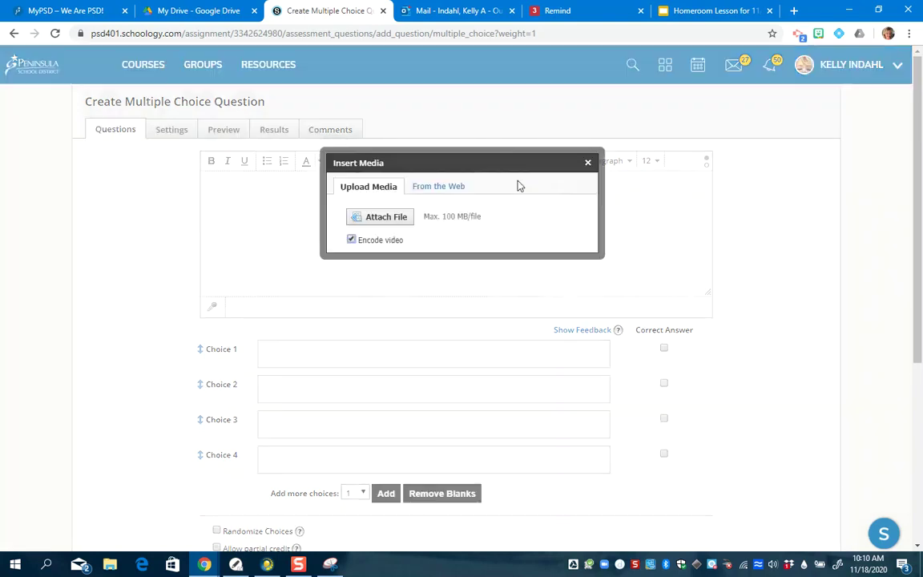
left_click(399, 219)
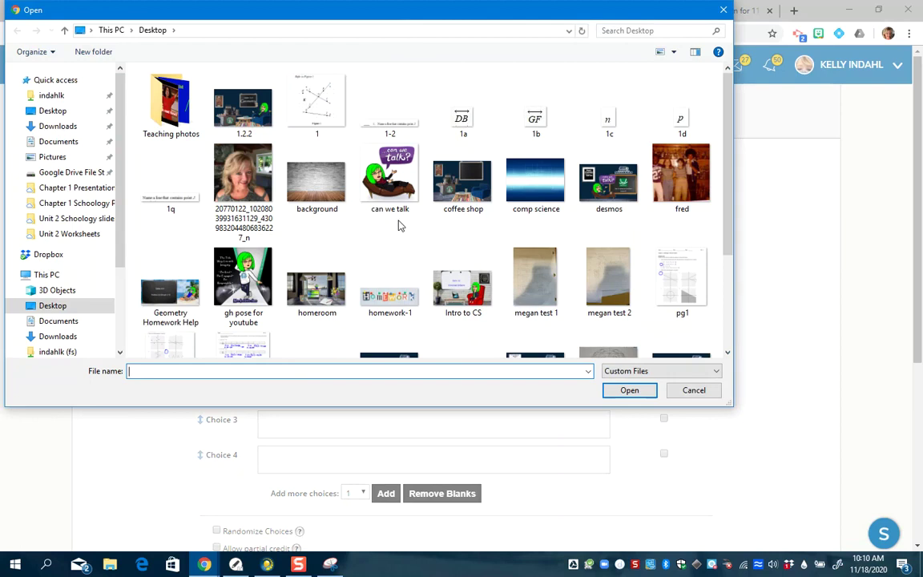
double_click(179, 208)
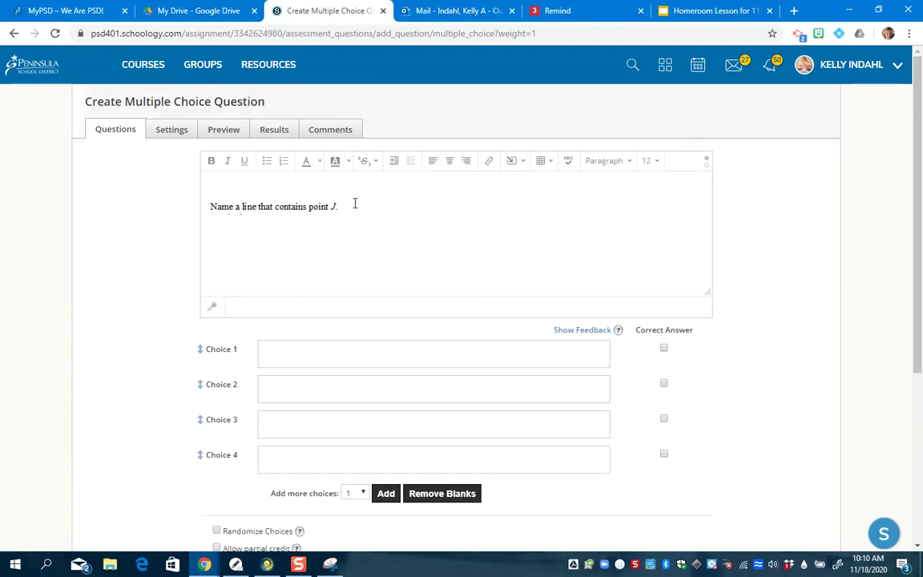
Insert the Figure 1 image from the Desktop below the question text
left_click(515, 166)
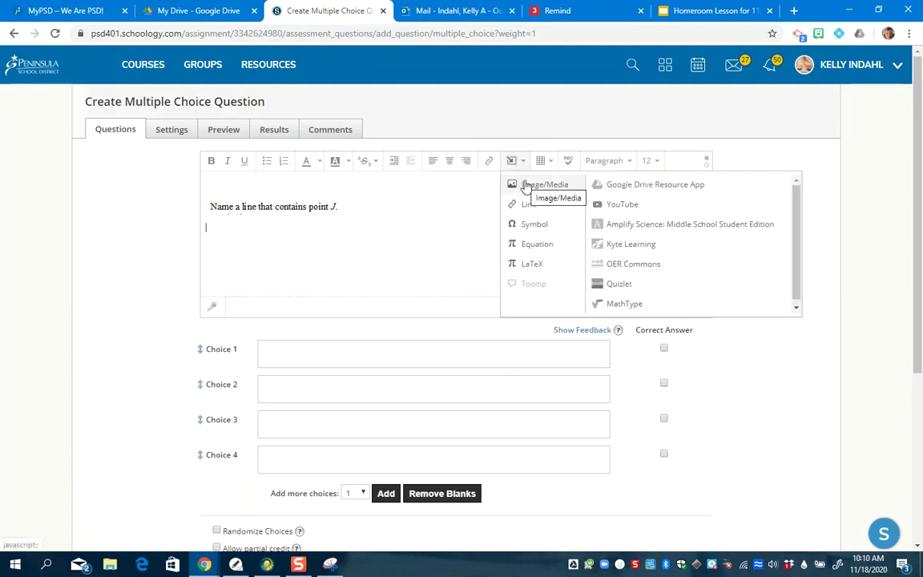
left_click(530, 184)
left_click(403, 217)
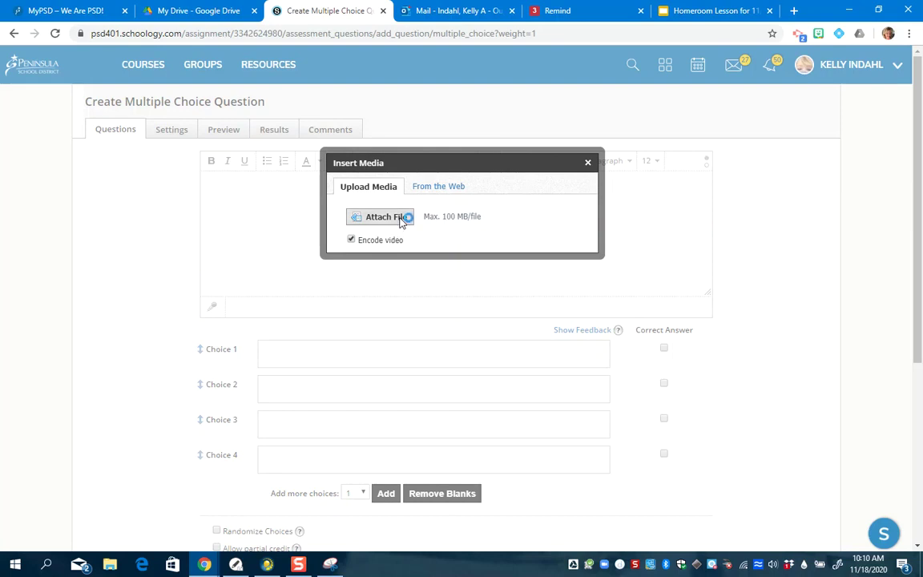
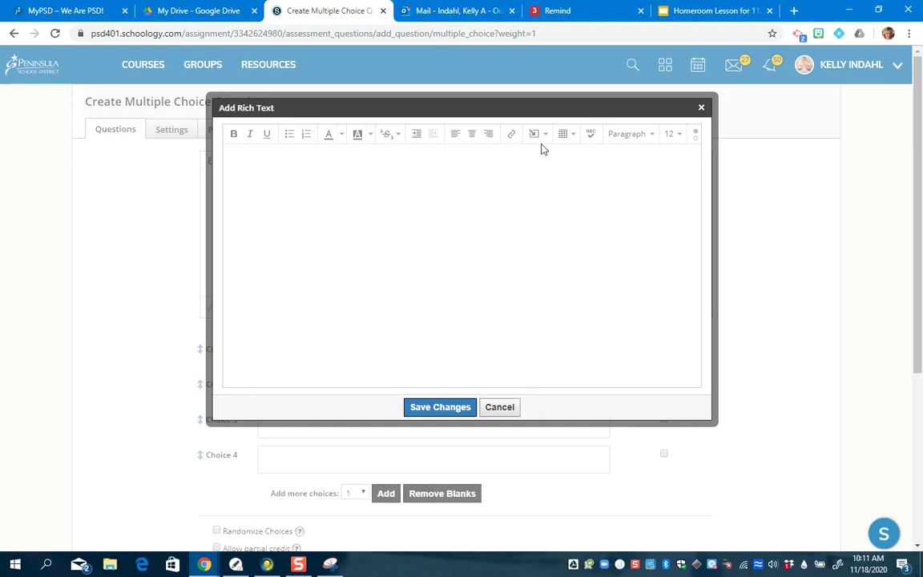
Insert the Desktop image 1a as the content of Choice 1 and save the choice
left_click(540, 143)
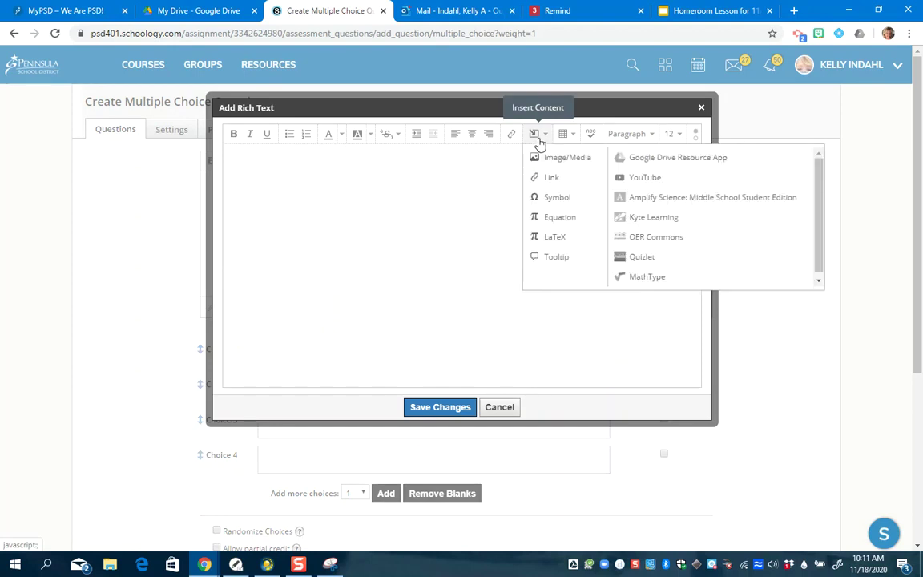
left_click(550, 159)
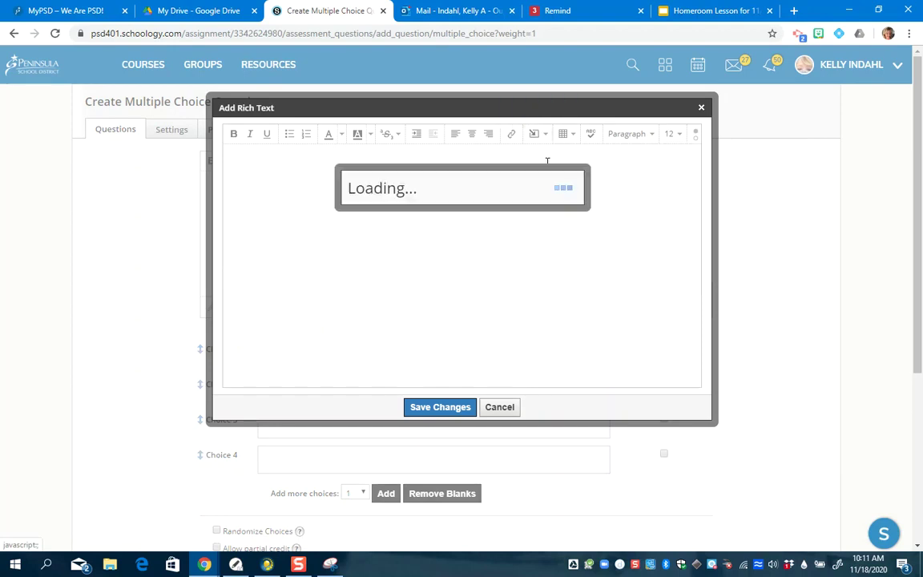
left_click(404, 222)
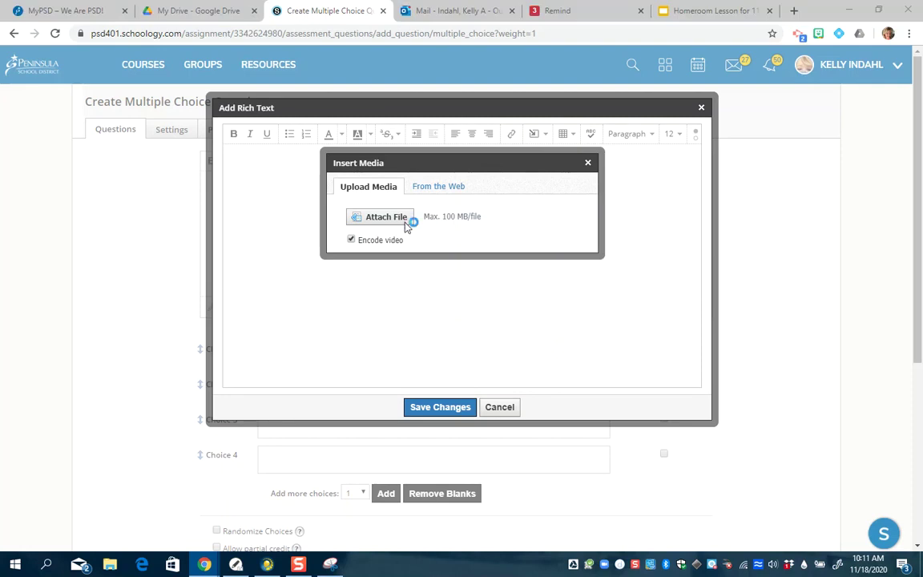
left_click(460, 130)
double_click(461, 130)
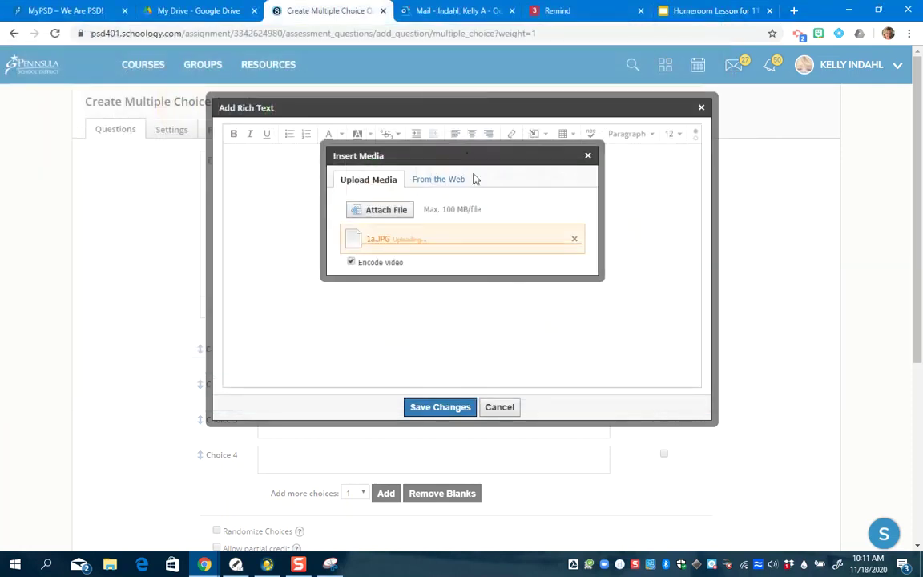
left_click(445, 408)
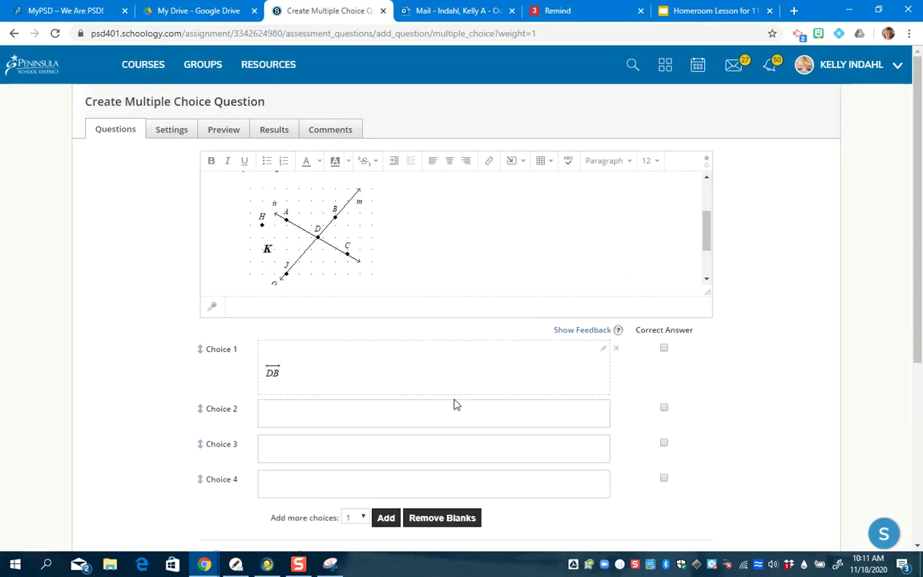
Insert the Desktop image 1b as rich content in Choice 2 and save the choice
scroll(561, 377, "down", 2)
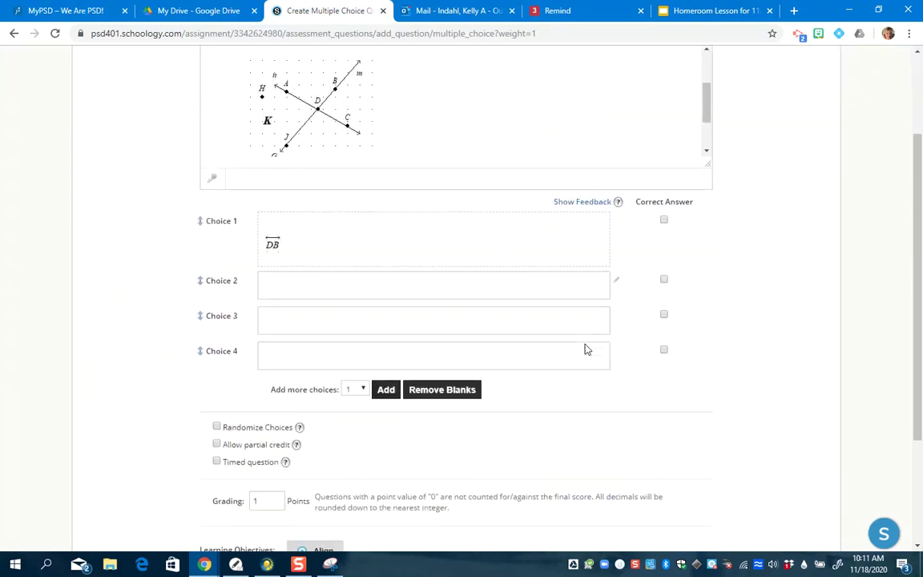
left_click(613, 283)
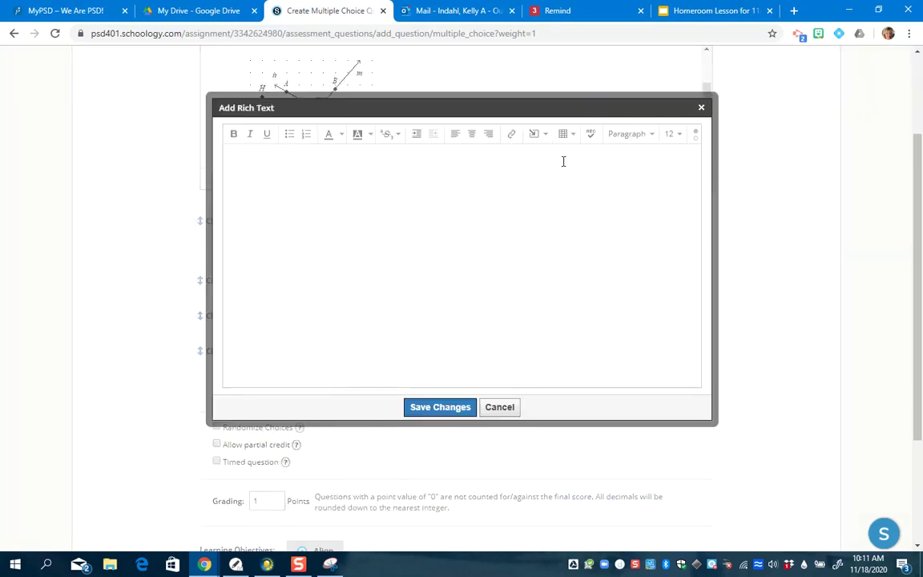
left_click(534, 136)
left_click(546, 157)
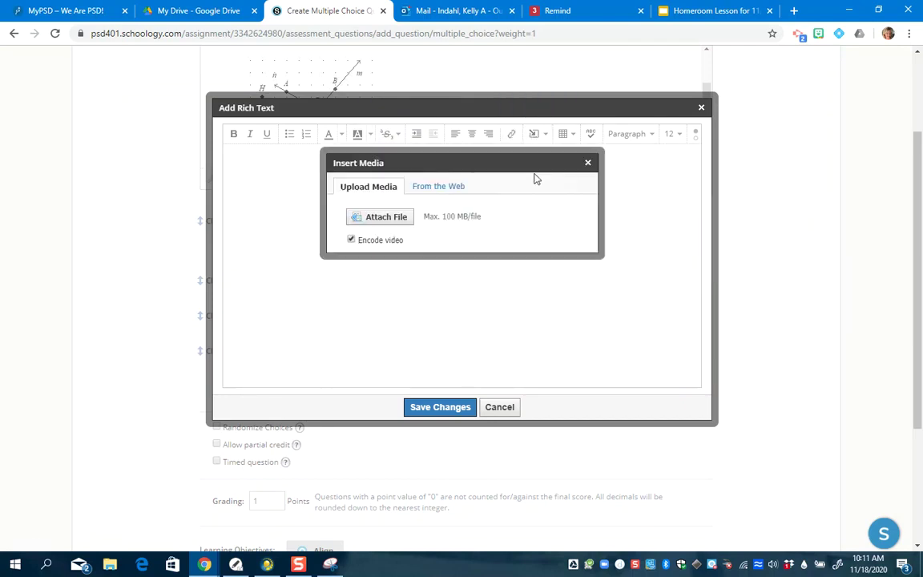
left_click(393, 218)
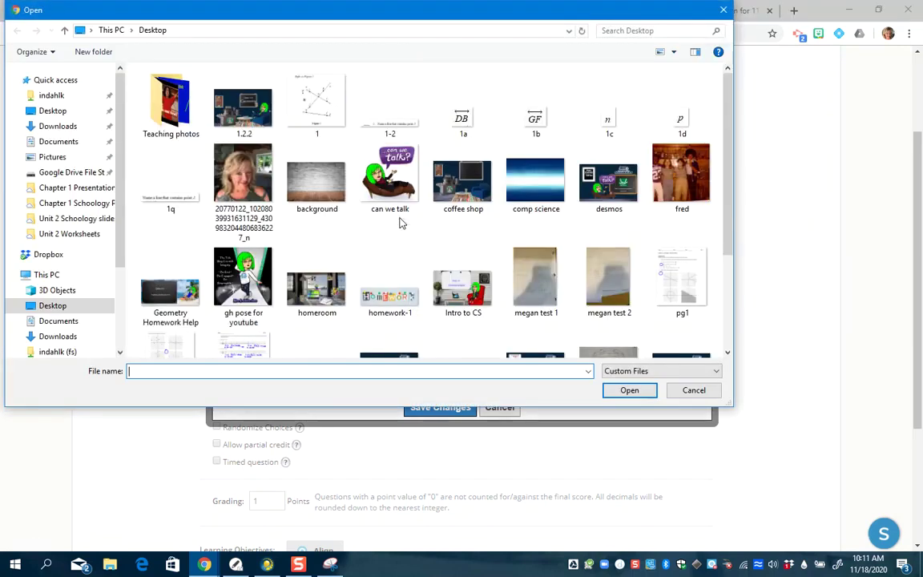
double_click(535, 128)
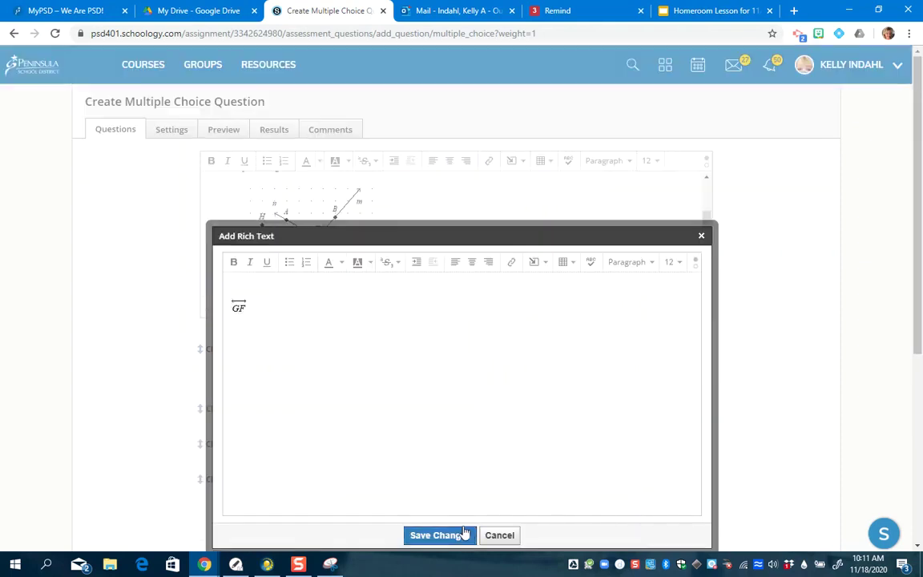
left_click(448, 535)
Insert the Desktop image 1c as rich content in Choice 3 and save the choice
scroll(584, 342, "down", 2)
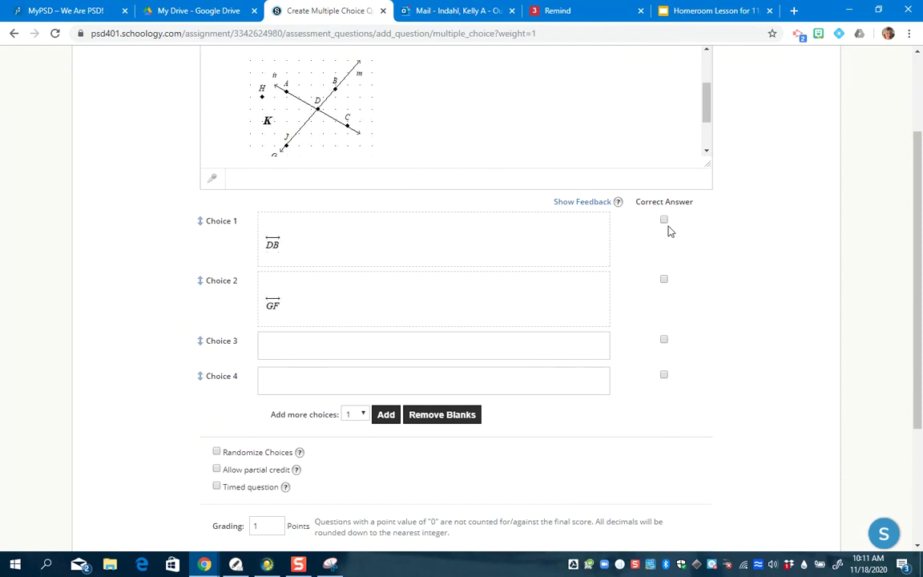
left_click(617, 343)
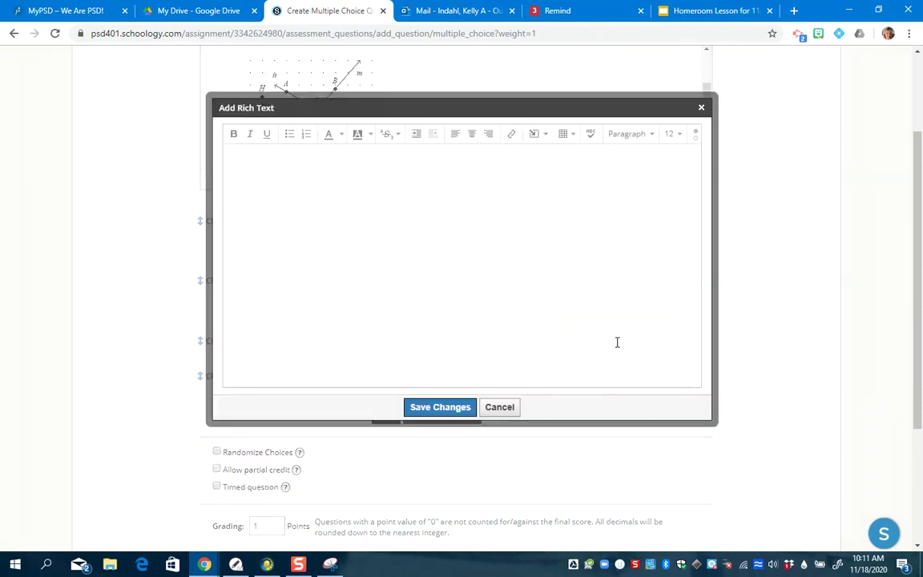
left_click(538, 136)
left_click(557, 159)
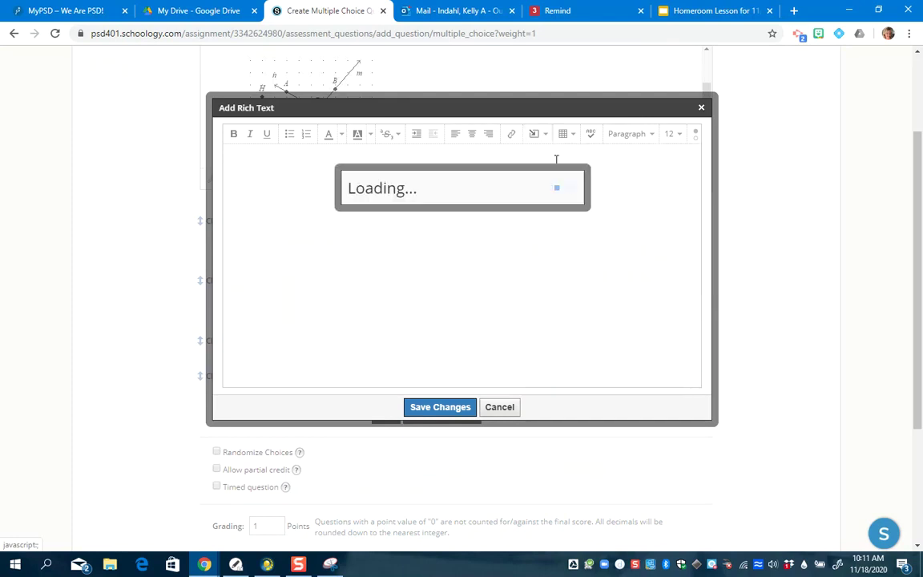
left_click(404, 220)
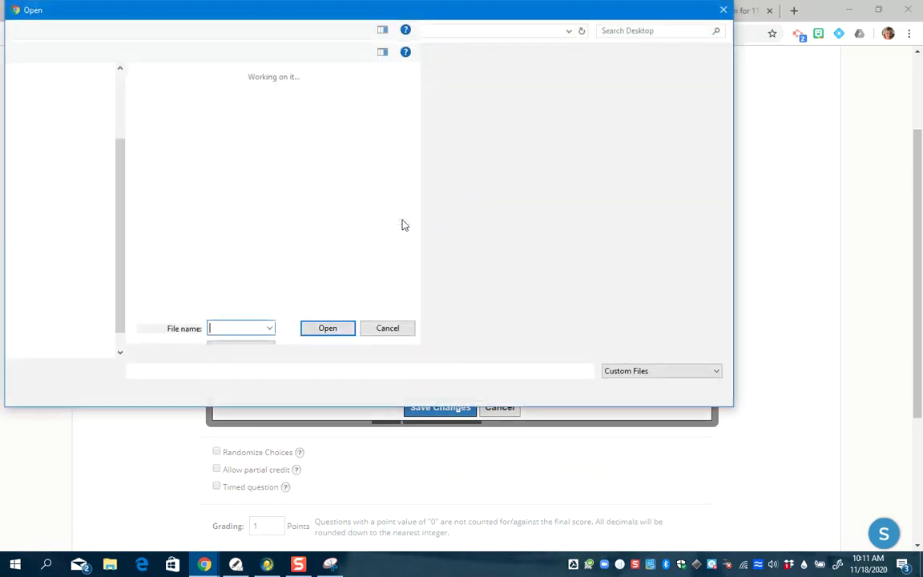
left_click(607, 138)
double_click(607, 138)
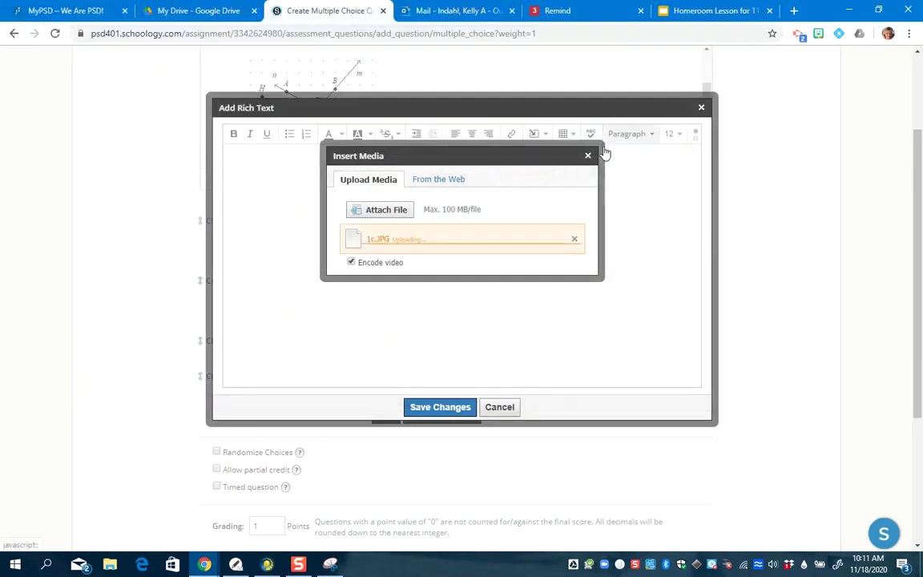
left_click(439, 536)
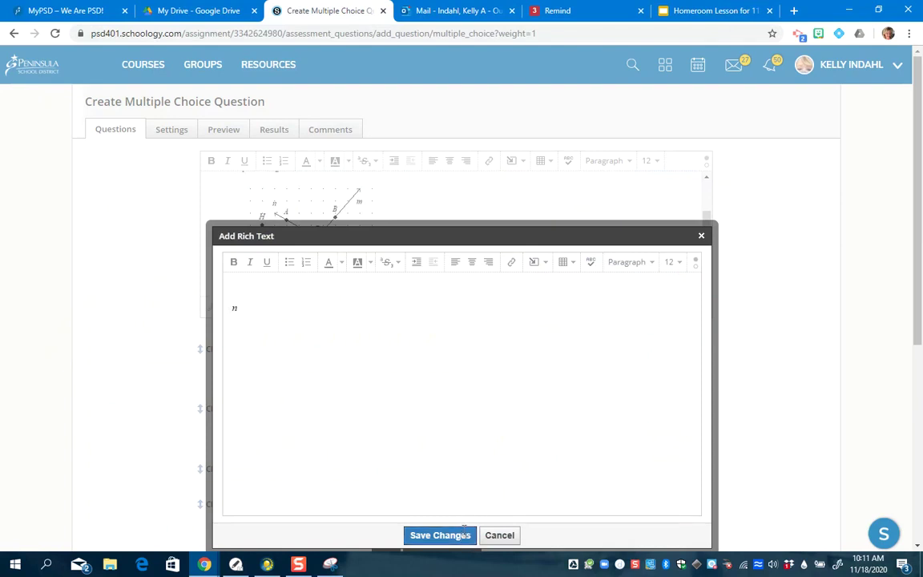
Insert the Desktop image 1d as rich content in Choice 4 and save the choice
scroll(577, 307, "down", 2)
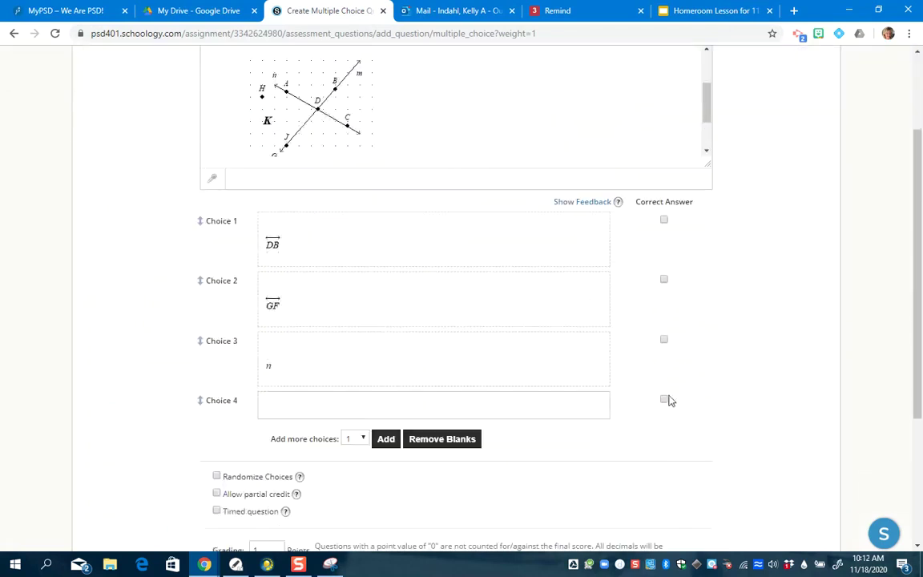
left_click(608, 406)
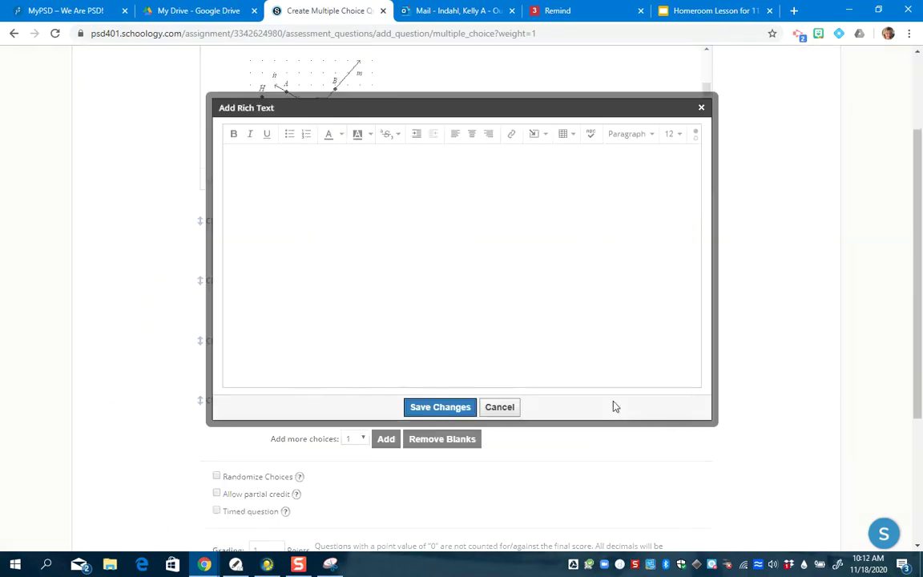
left_click(541, 136)
left_click(559, 159)
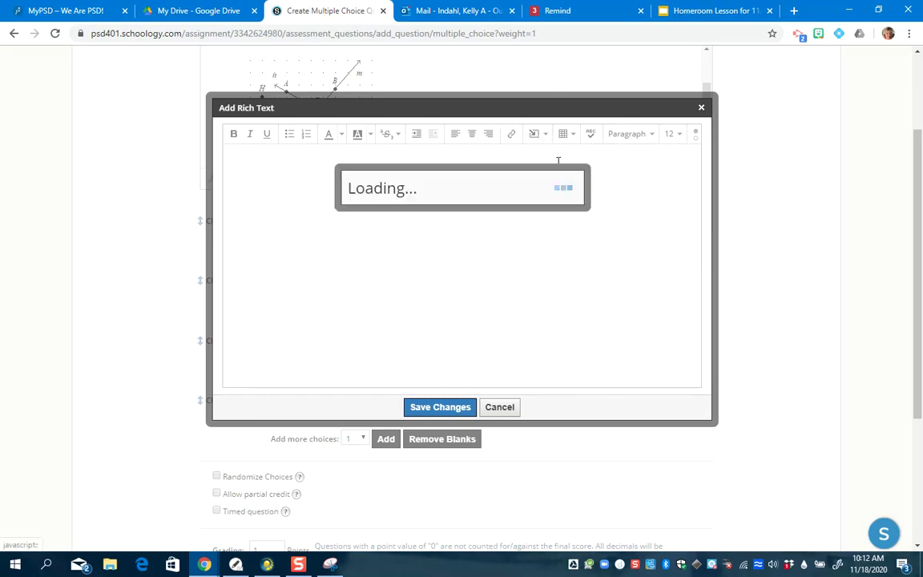
left_click(404, 220)
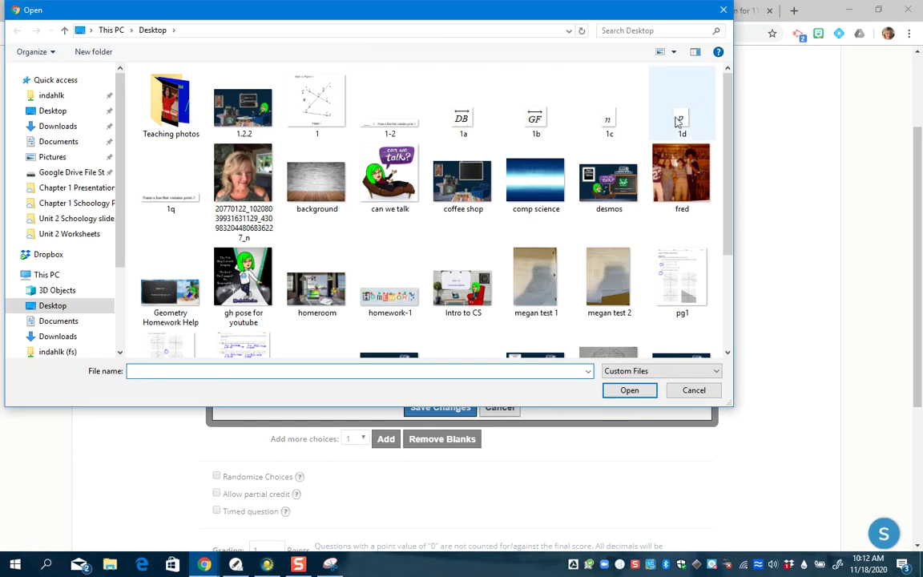
double_click(677, 112)
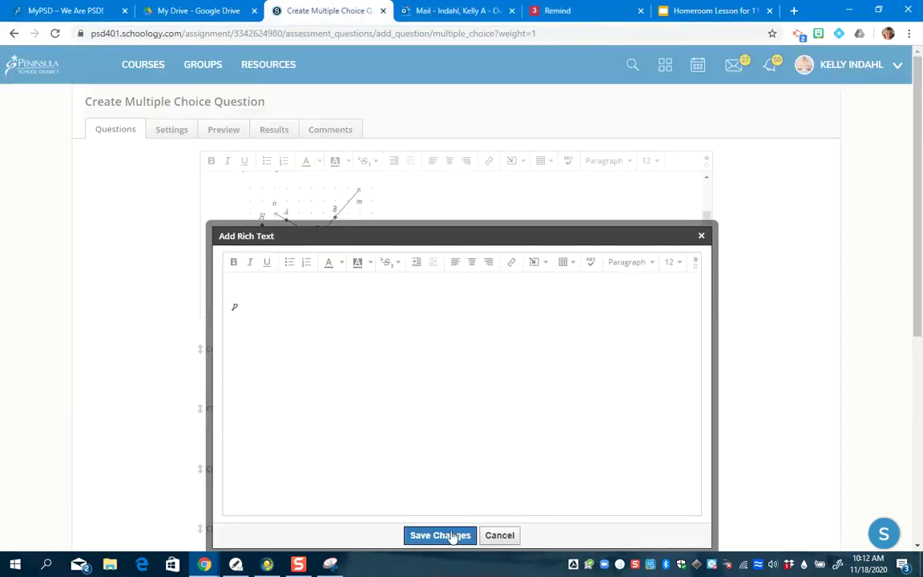
left_click(439, 535)
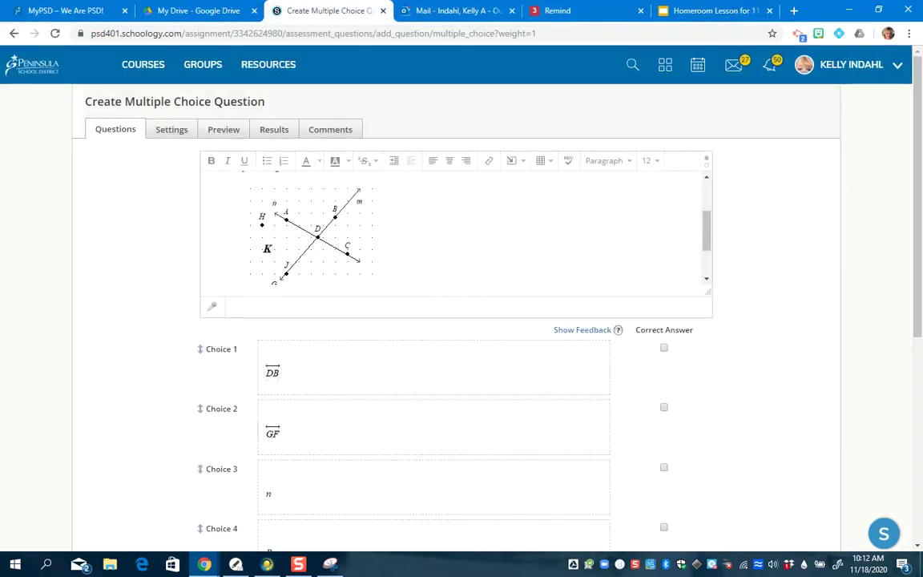
Mark Choice 1 as the correct answer, turn on Randomize Choices and create the question
scroll(793, 451, "down", 1)
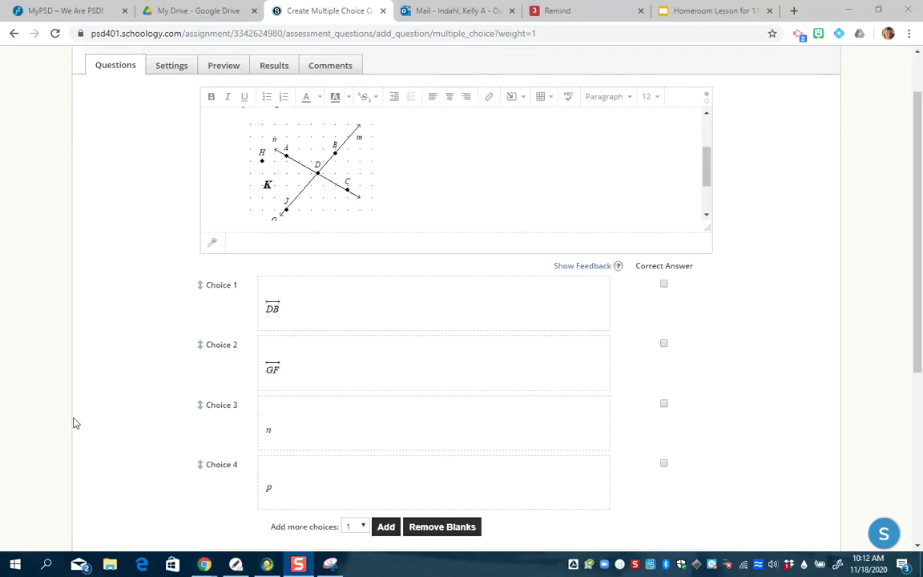
left_click(664, 285)
scroll(613, 377, "down", 3)
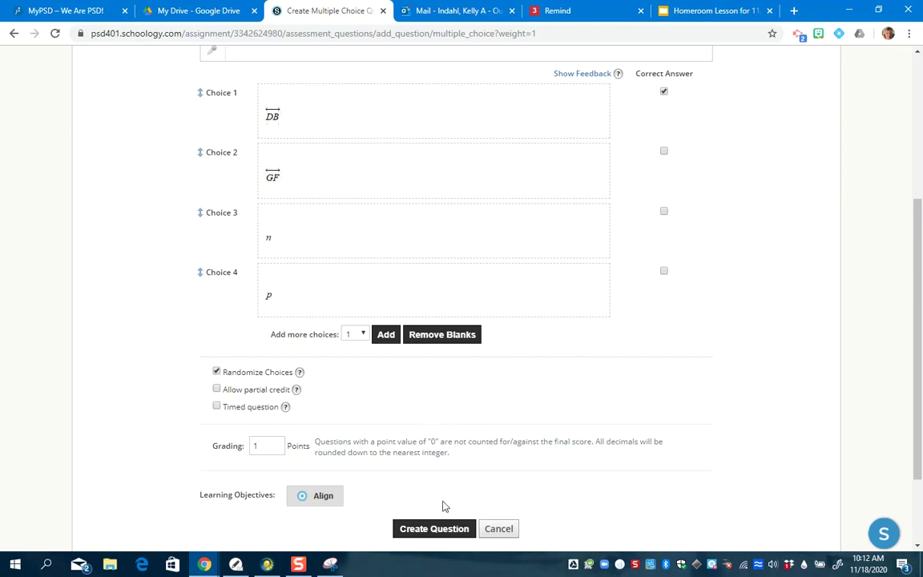
left_click(434, 530)
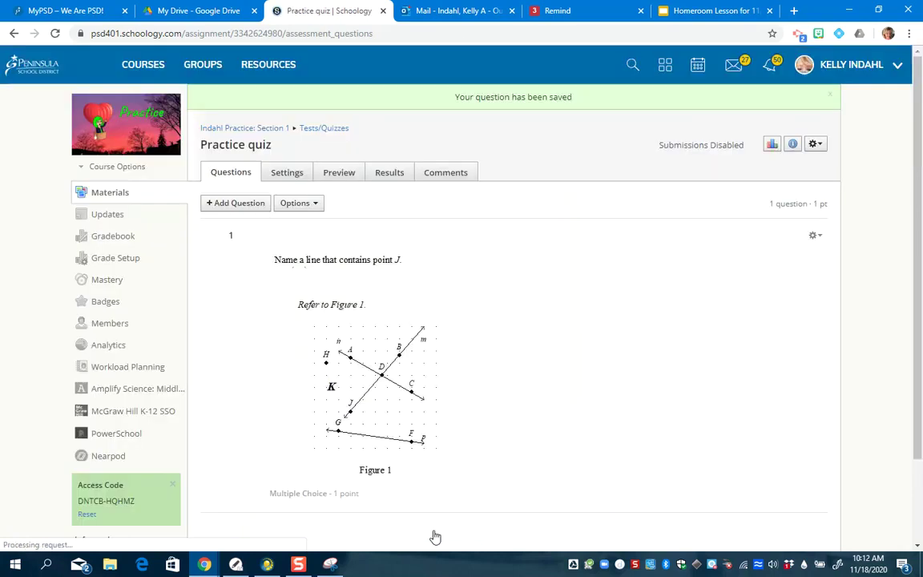
Preview the Practice quiz with a new attempt and check the question's figure and answer choices
scroll(595, 372, "down", 2)
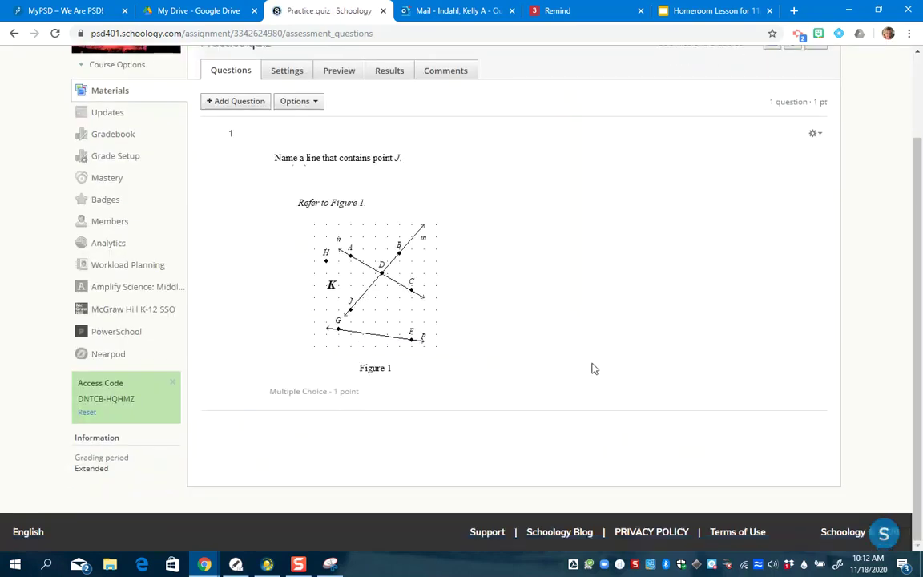
left_click(343, 72)
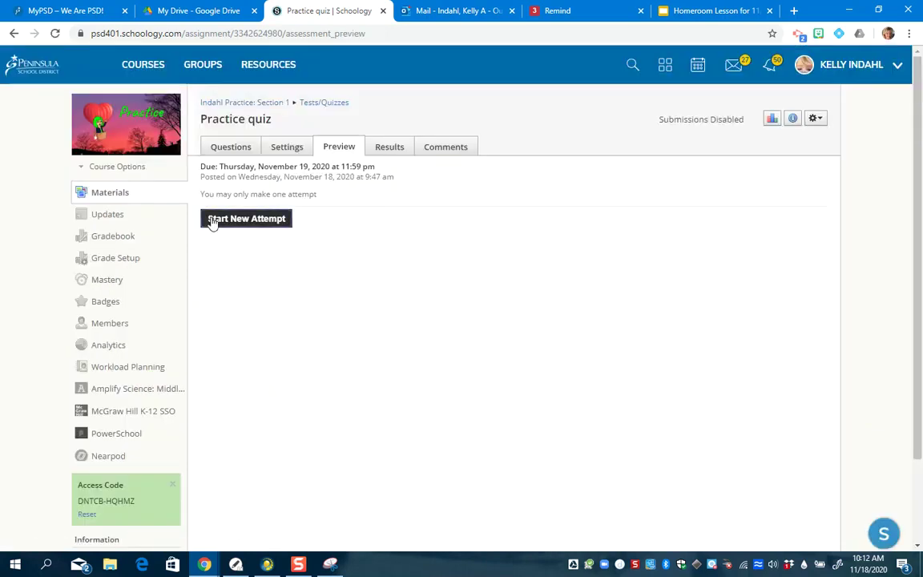
left_click(214, 220)
scroll(548, 387, "down", 5)
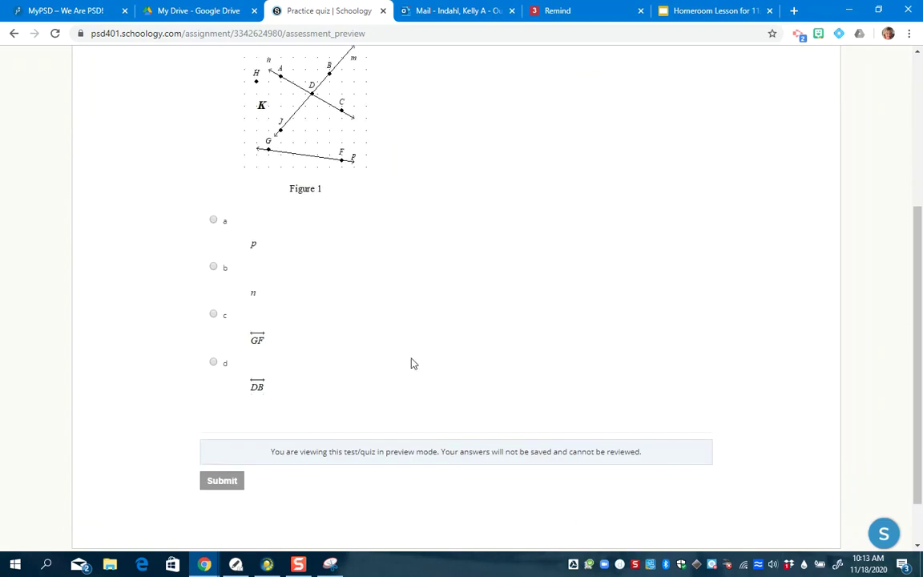
scroll(469, 367, "up", 4)
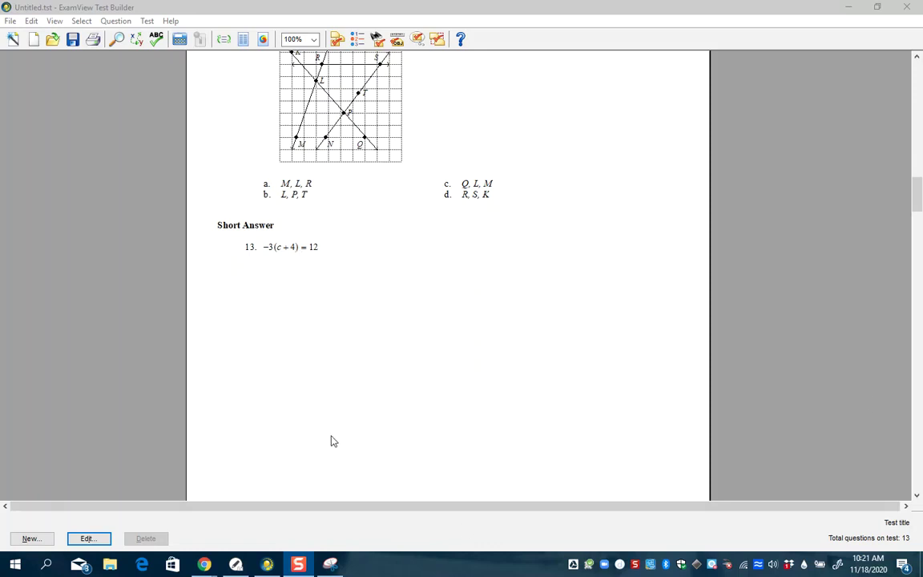
Switch to Snipping Tool and capture the equation −3(c + 4) = 12 of ExamView question 13
left_click(331, 566)
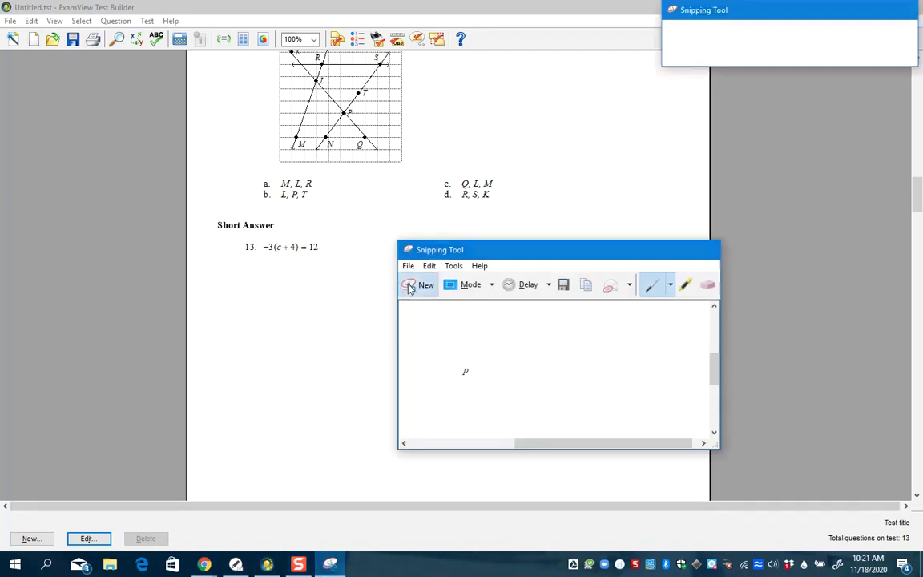
left_click(409, 287)
left_click_drag(257, 232, 326, 262)
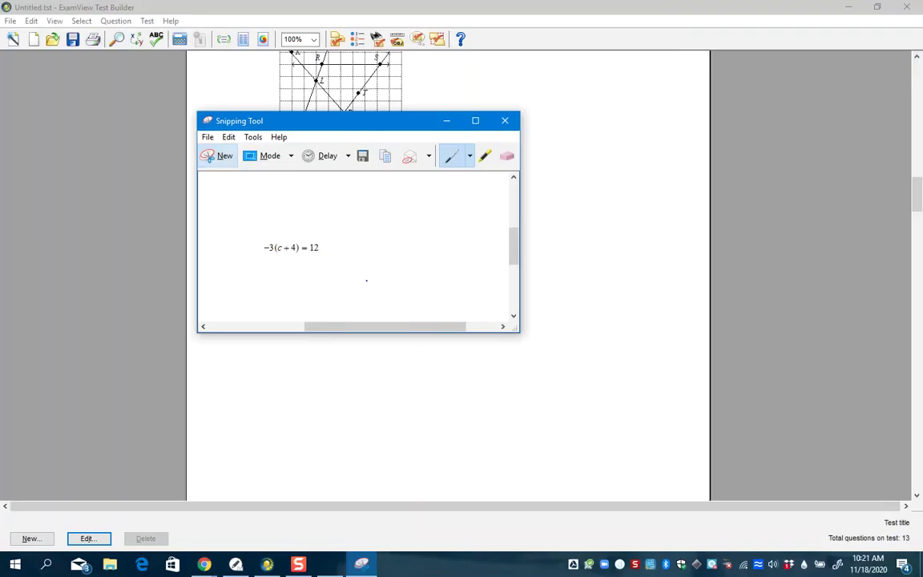
Save the equation snip to the Desktop as a JPEG file named question
left_click(208, 137)
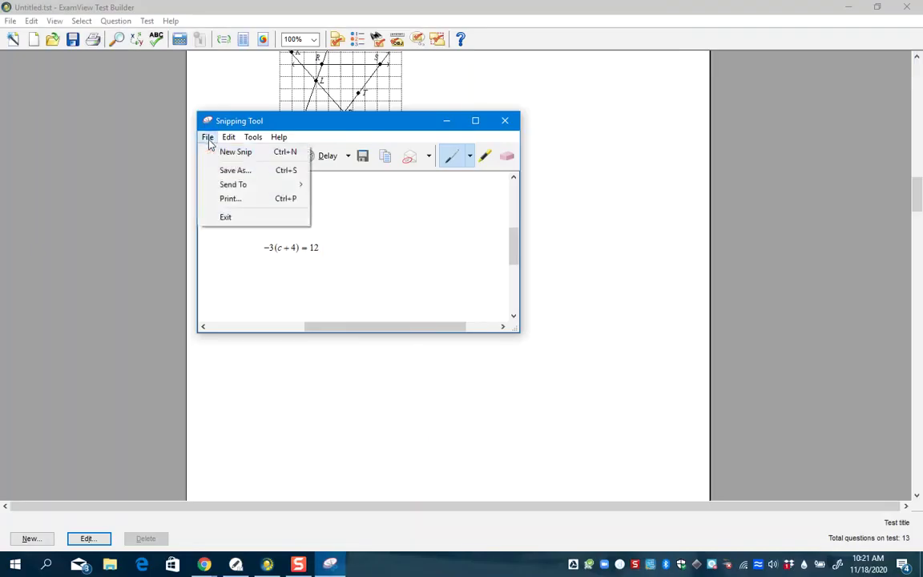
left_click(228, 170)
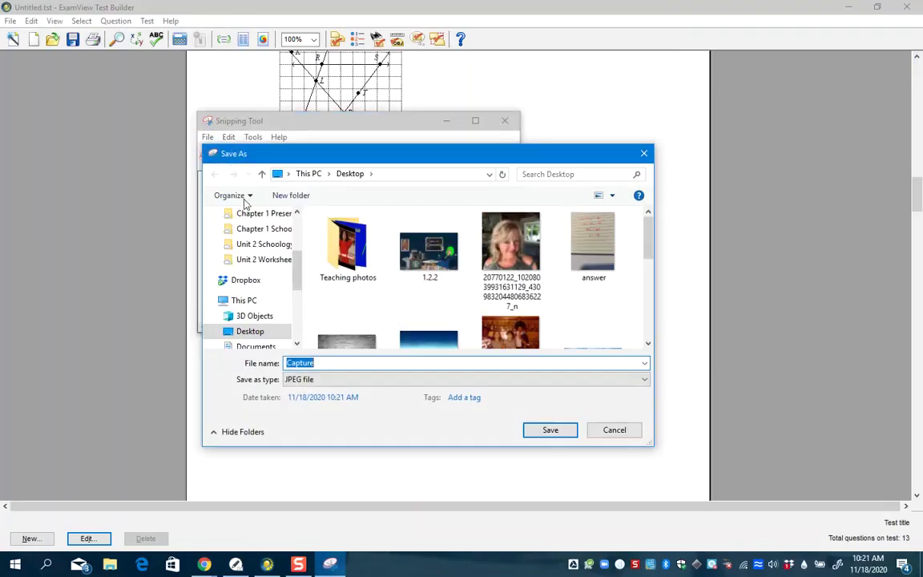
type("questuib=")
key("BackSpace")
key("BackSpace")
key("BackSpace")
type("tion")
key("Return")
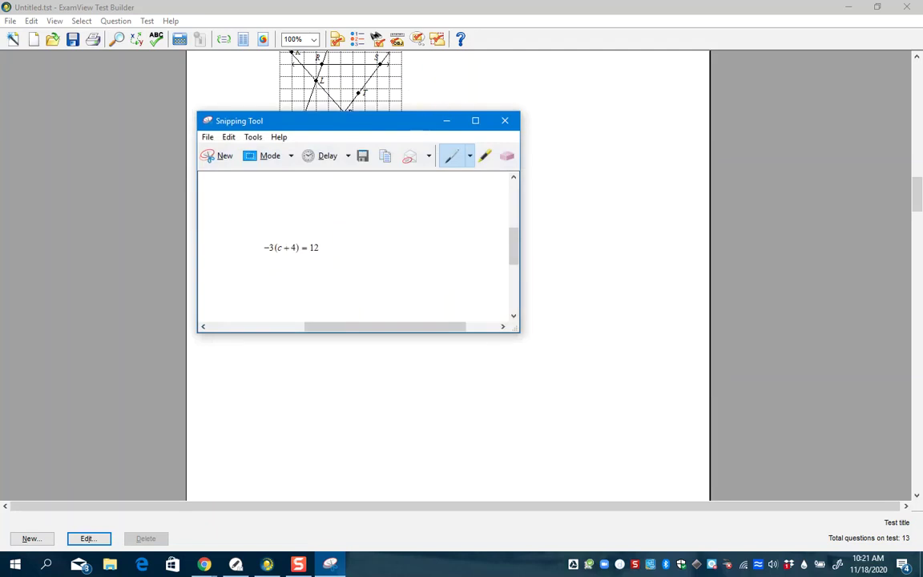
In Schoology, add a Short-Answer/Essay question reading "Please solve the following equation for the variable c."
key("alt+Tab")
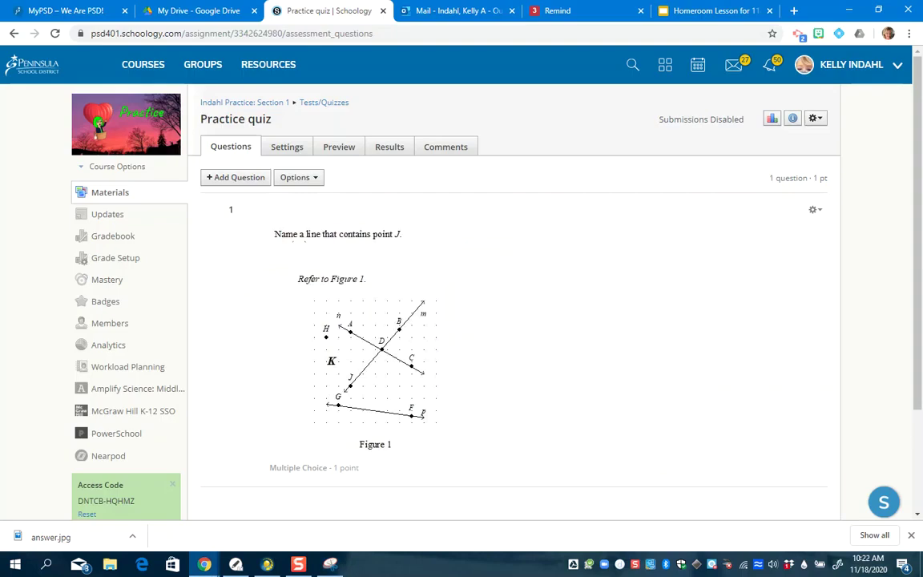
left_click(232, 178)
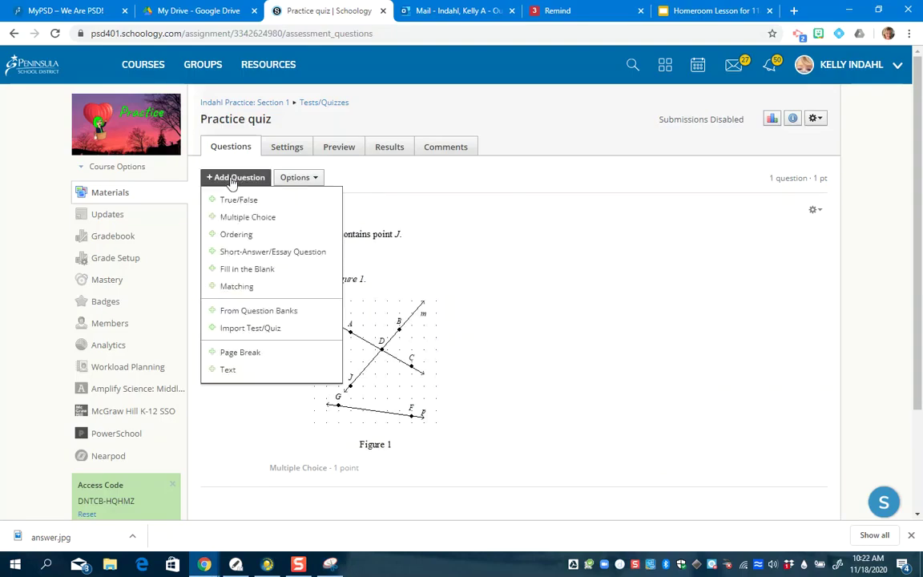
left_click(248, 251)
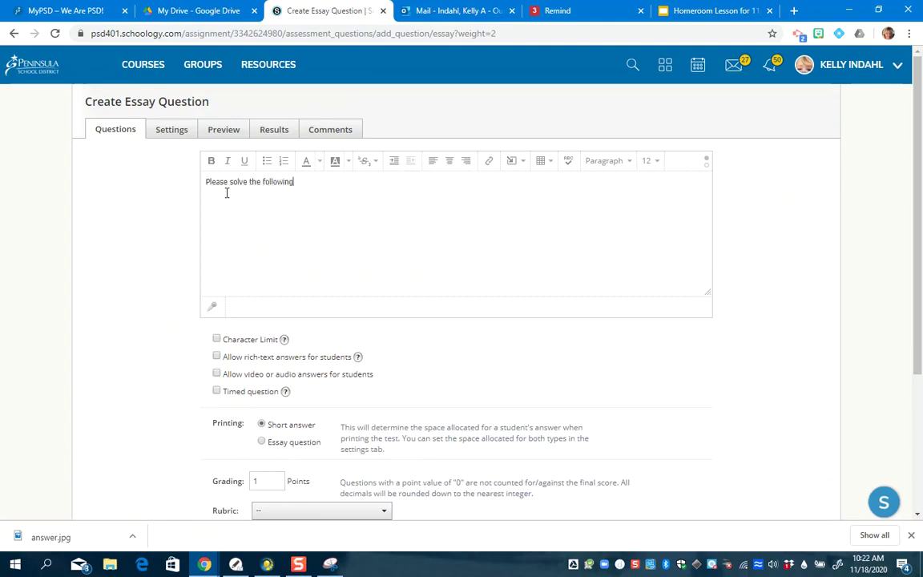
type("equation for the variable c.")
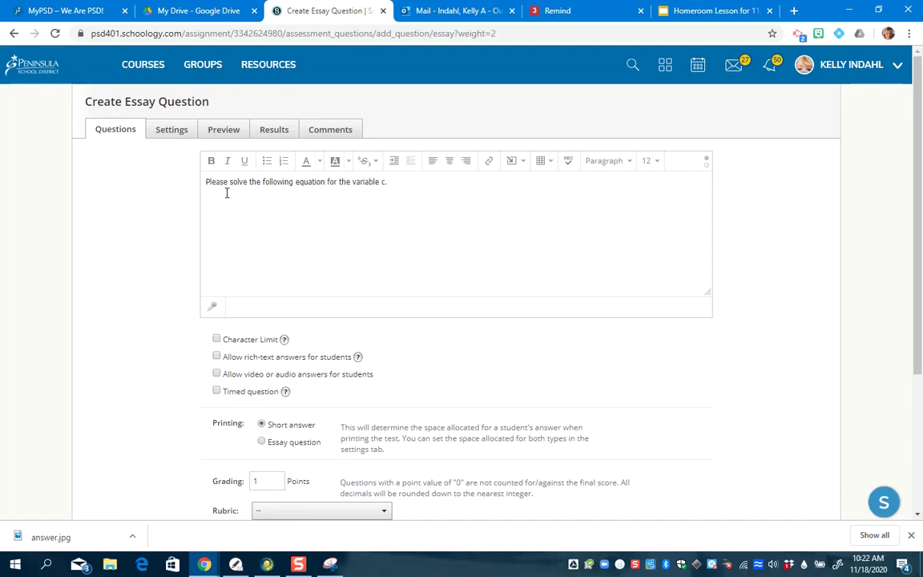
Insert the Desktop image question below the essay question's text
left_click(514, 163)
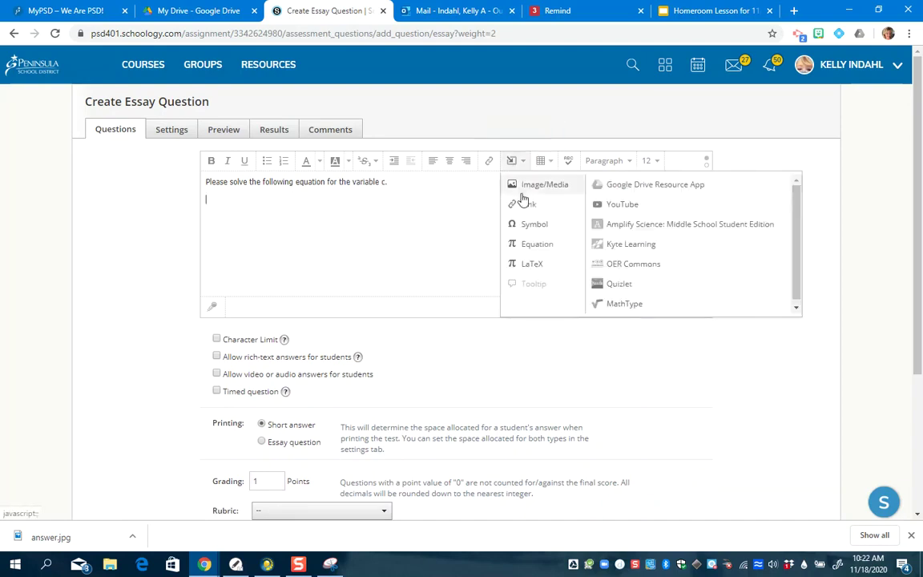
left_click(523, 193)
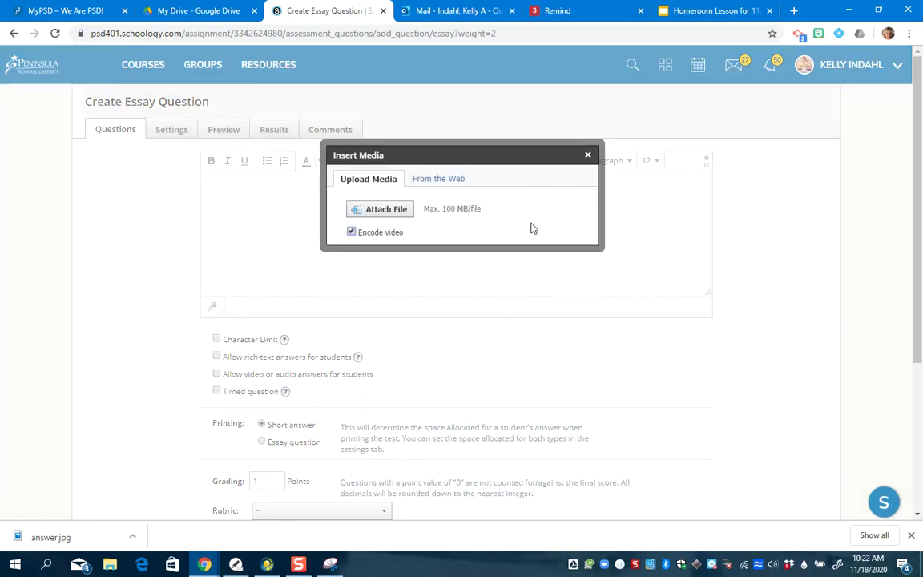
left_click(406, 212)
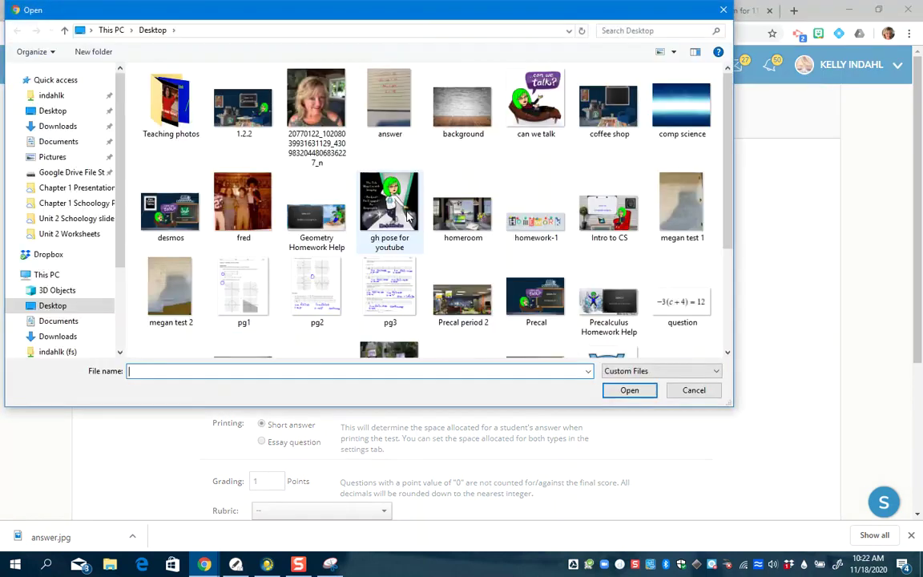
double_click(668, 320)
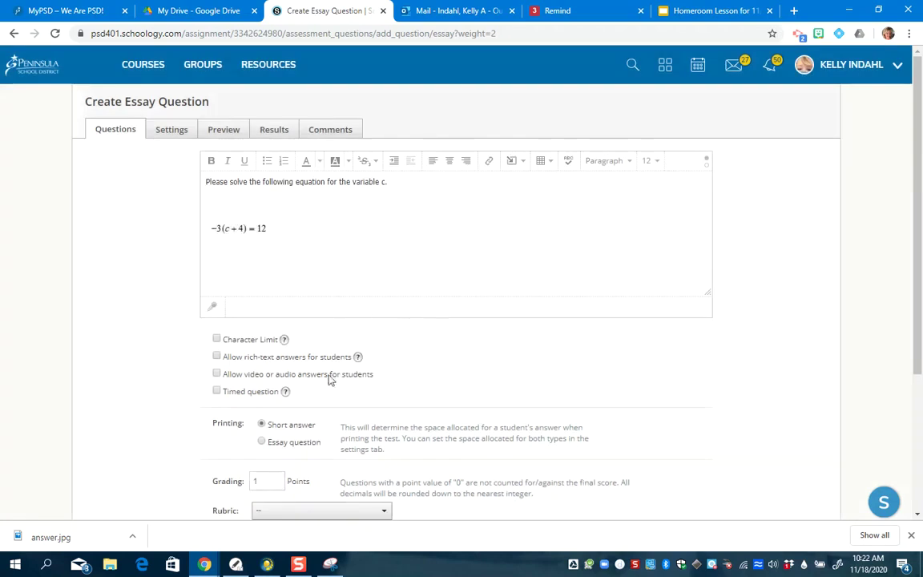
Allow rich-text answers for students and create the essay question
left_click(217, 358)
scroll(585, 353, "down", 2)
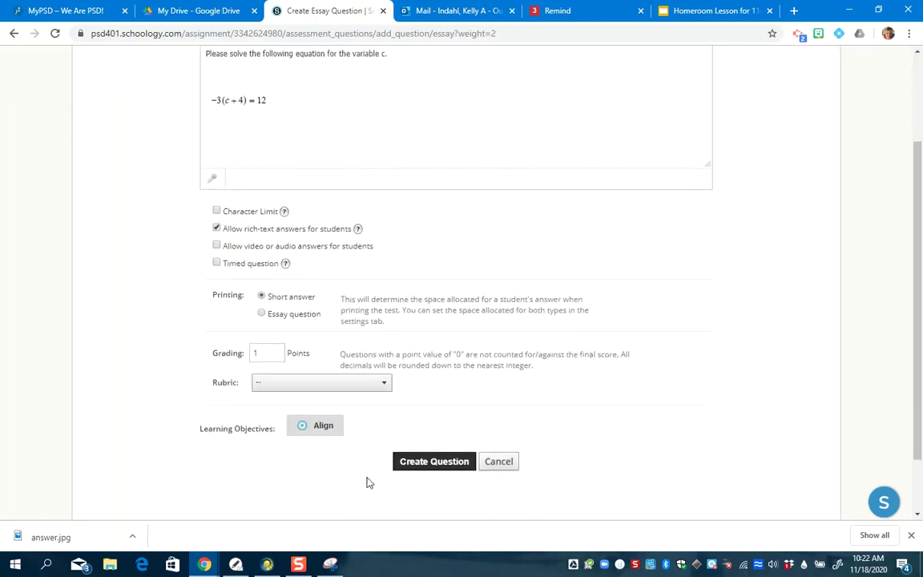
left_click(415, 465)
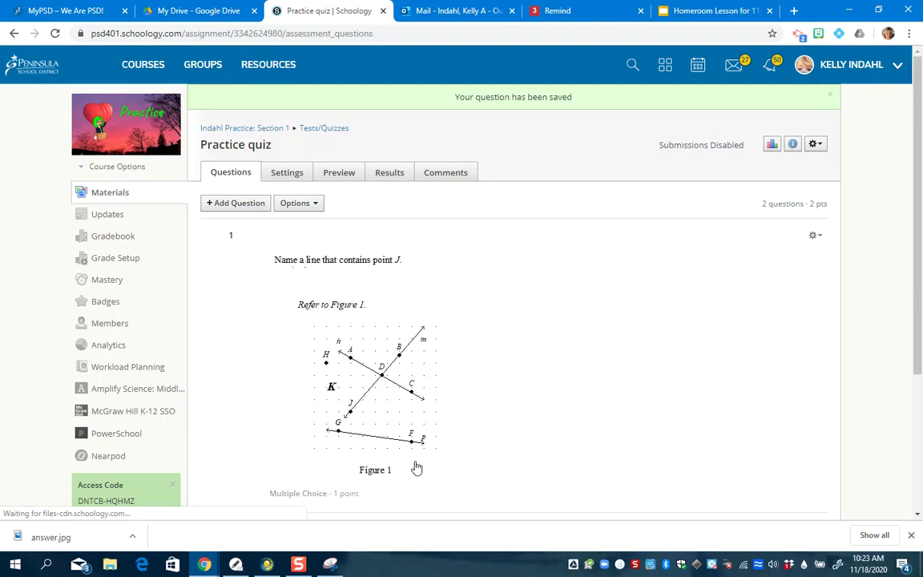
Check the quiz's question list, and preview a new attempt down to Question 2's answer box
scroll(566, 364, "down", 1)
scroll(566, 365, "down", 3)
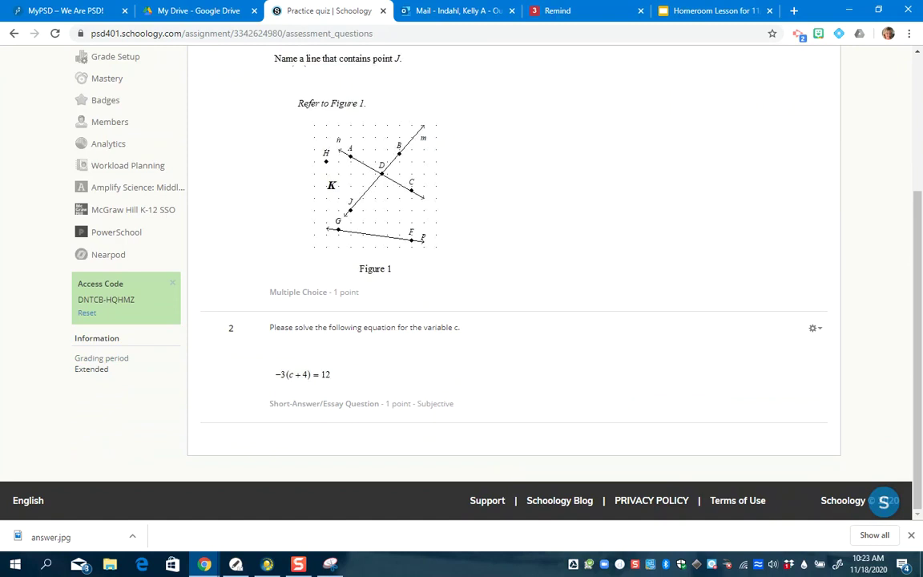
scroll(512, 280, "up", 3)
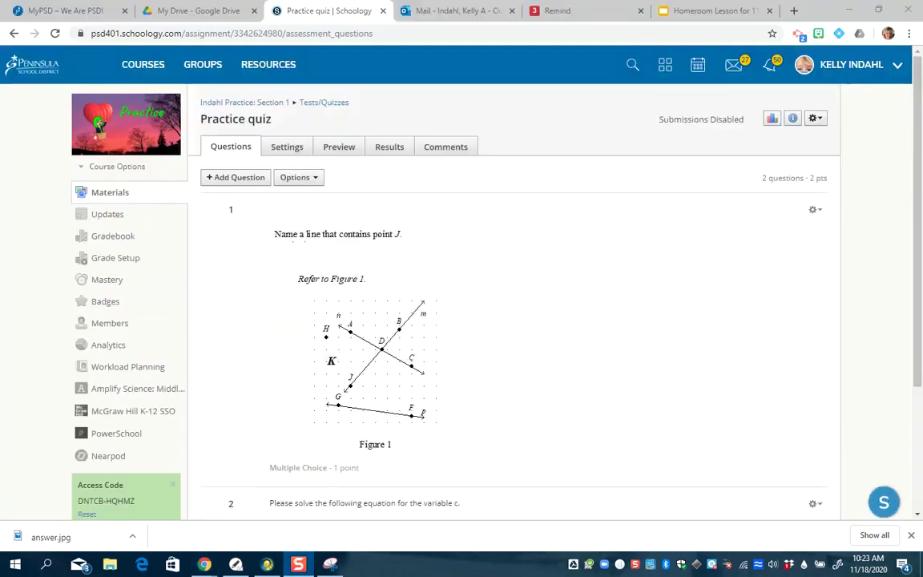
left_click(341, 149)
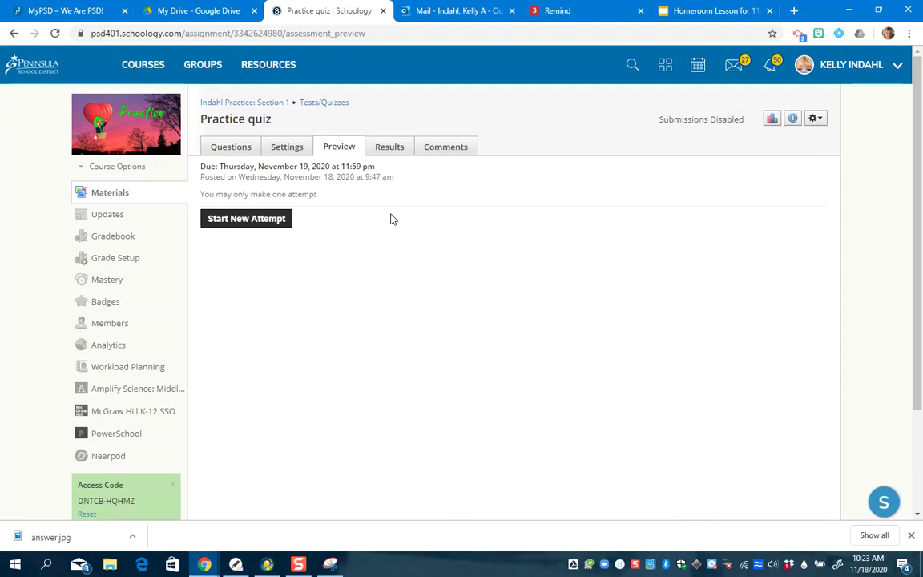
left_click(244, 217)
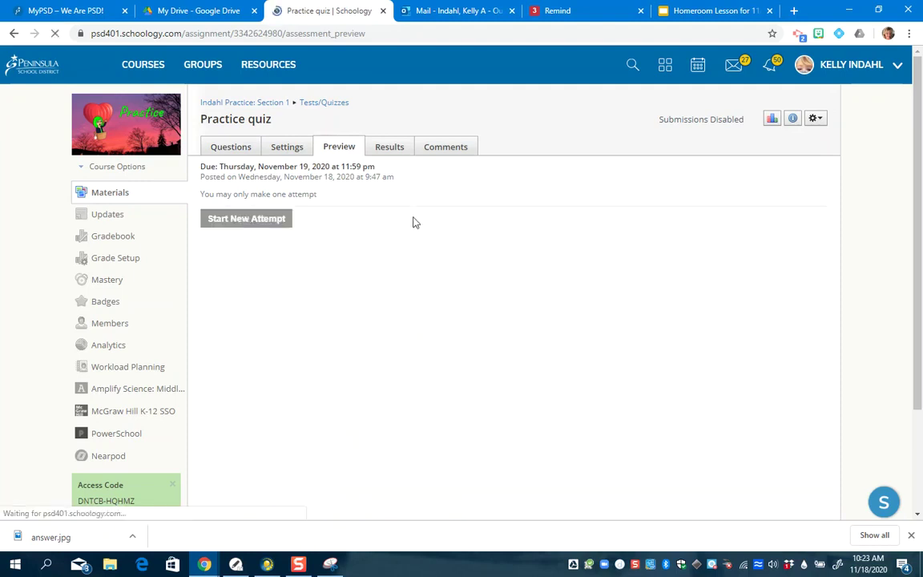
scroll(415, 222, "down", 4)
scroll(414, 222, "down", 3)
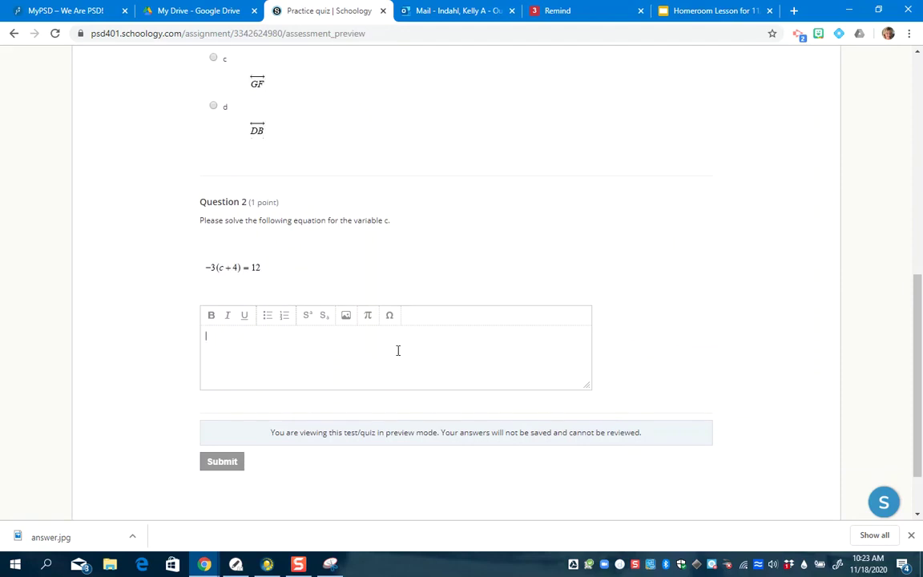
Insert the Desktop image answer into Question 2's answer box and look through the uploaded handwritten solution
left_click(346, 316)
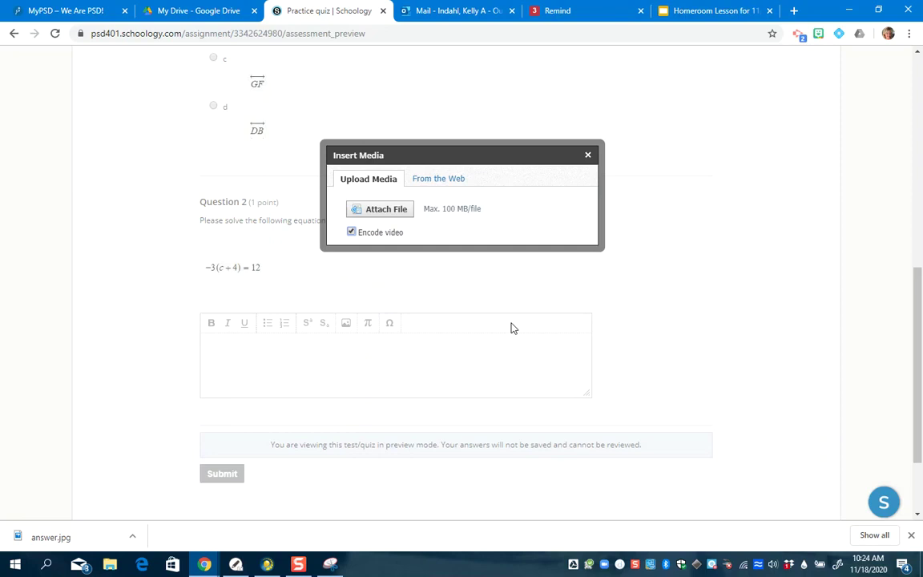
left_click(388, 215)
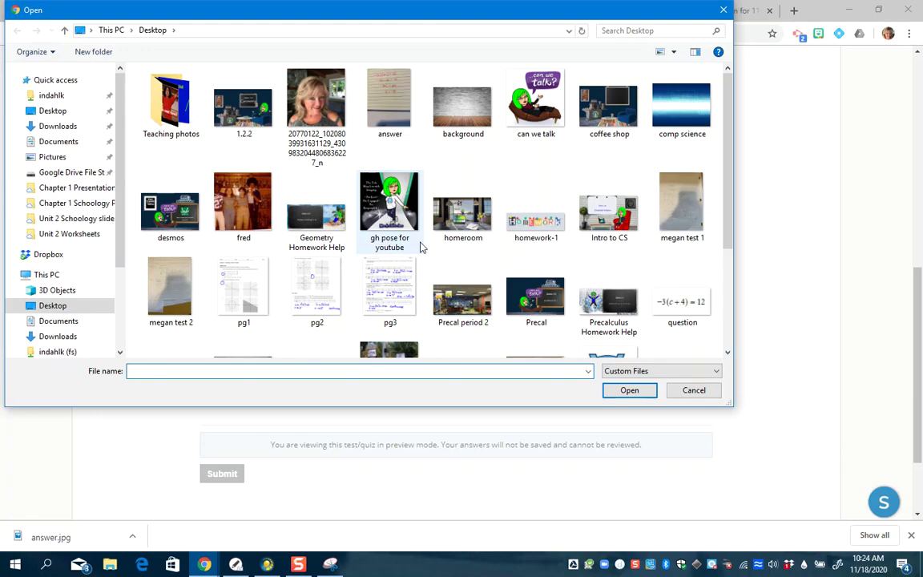
scroll(590, 268, "down", 3)
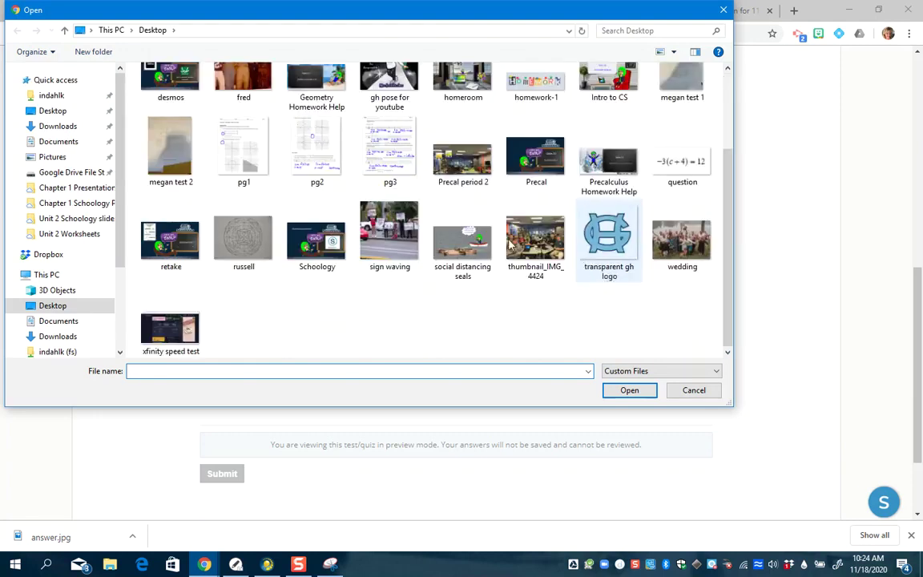
scroll(469, 273, "up", 3)
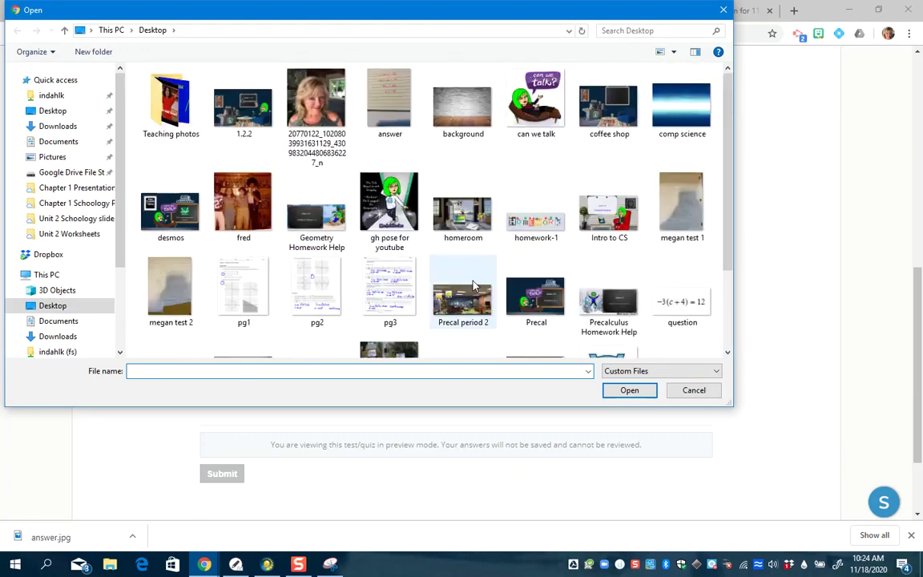
double_click(382, 120)
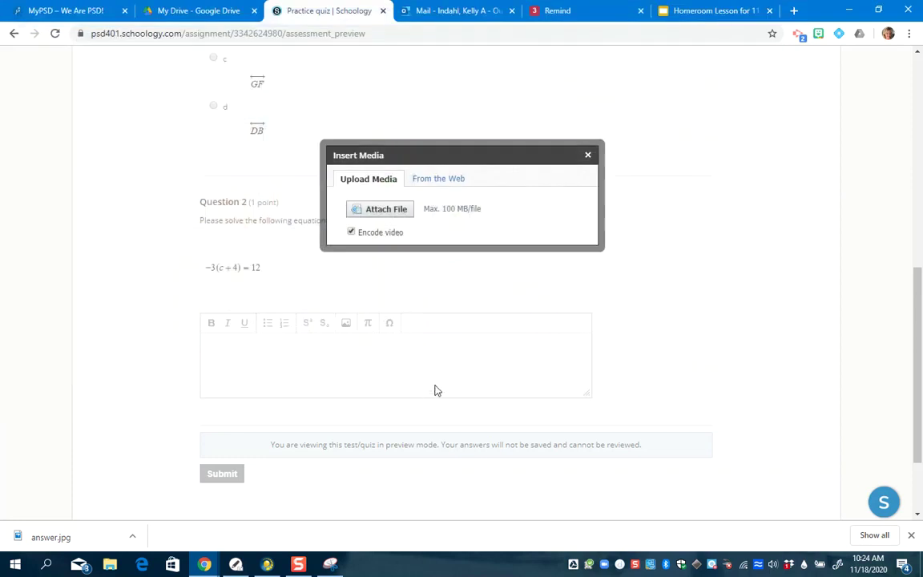
scroll(583, 307, "down", 3)
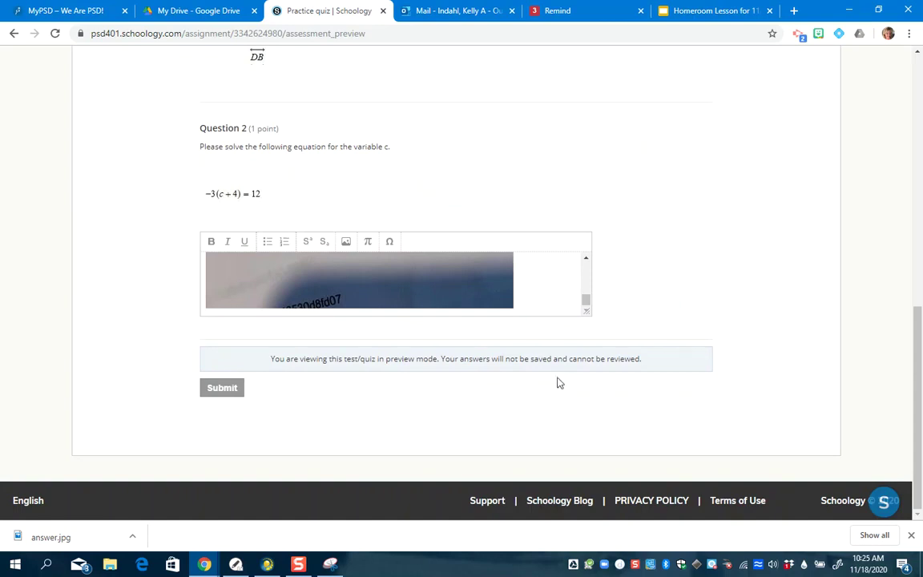
scroll(429, 272, "up", 2)
scroll(433, 283, "up", 4)
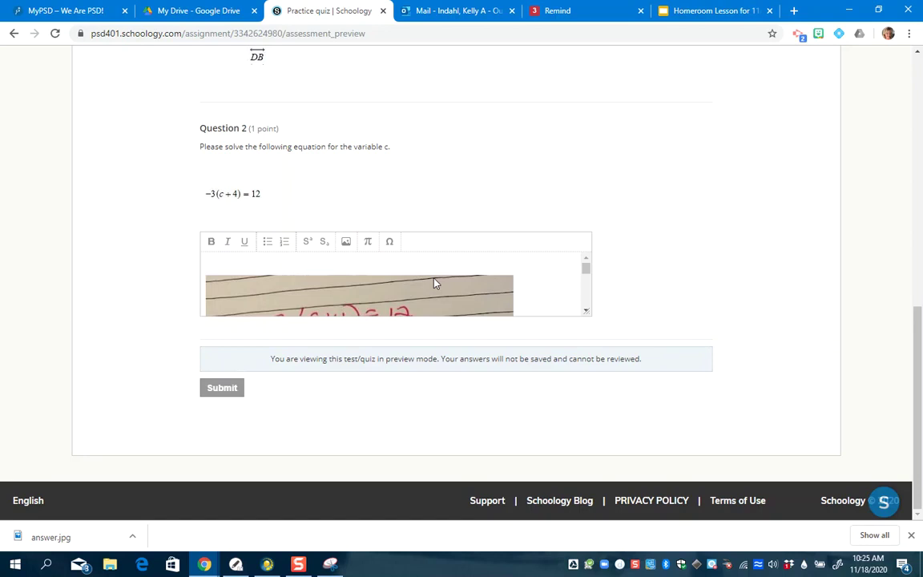
scroll(434, 283, "down", 2)
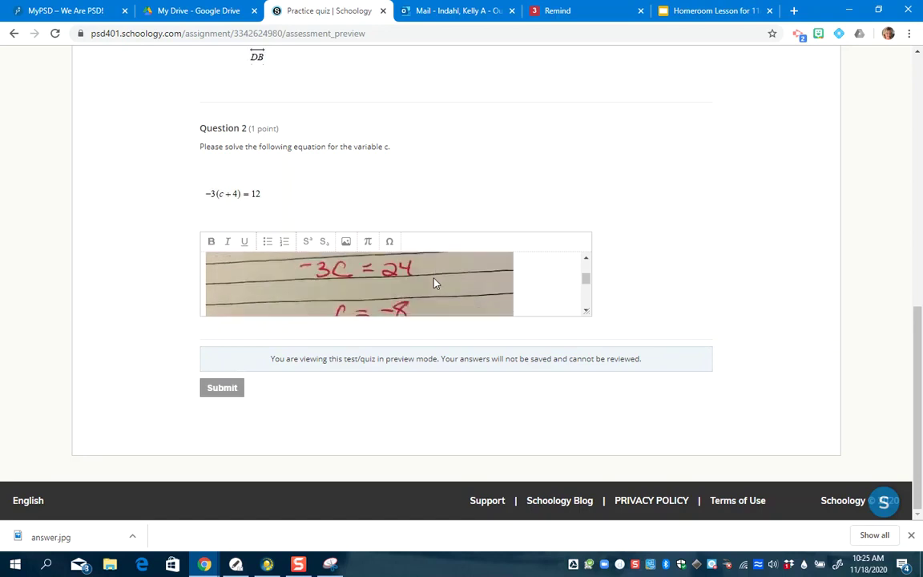